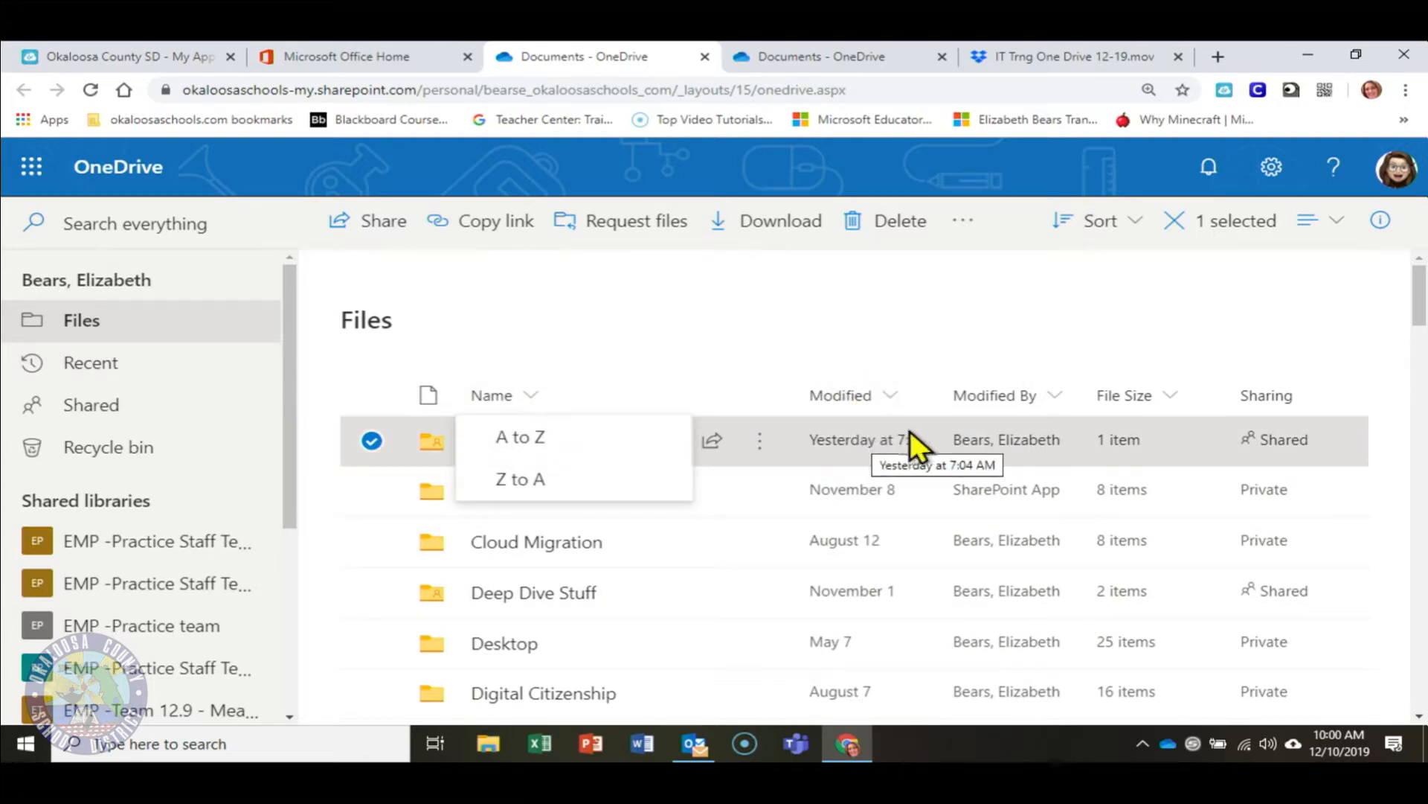
- Clear the current selection and create a new folder named "Bears Practice 2" in Files
mouse_move(1036, 439)
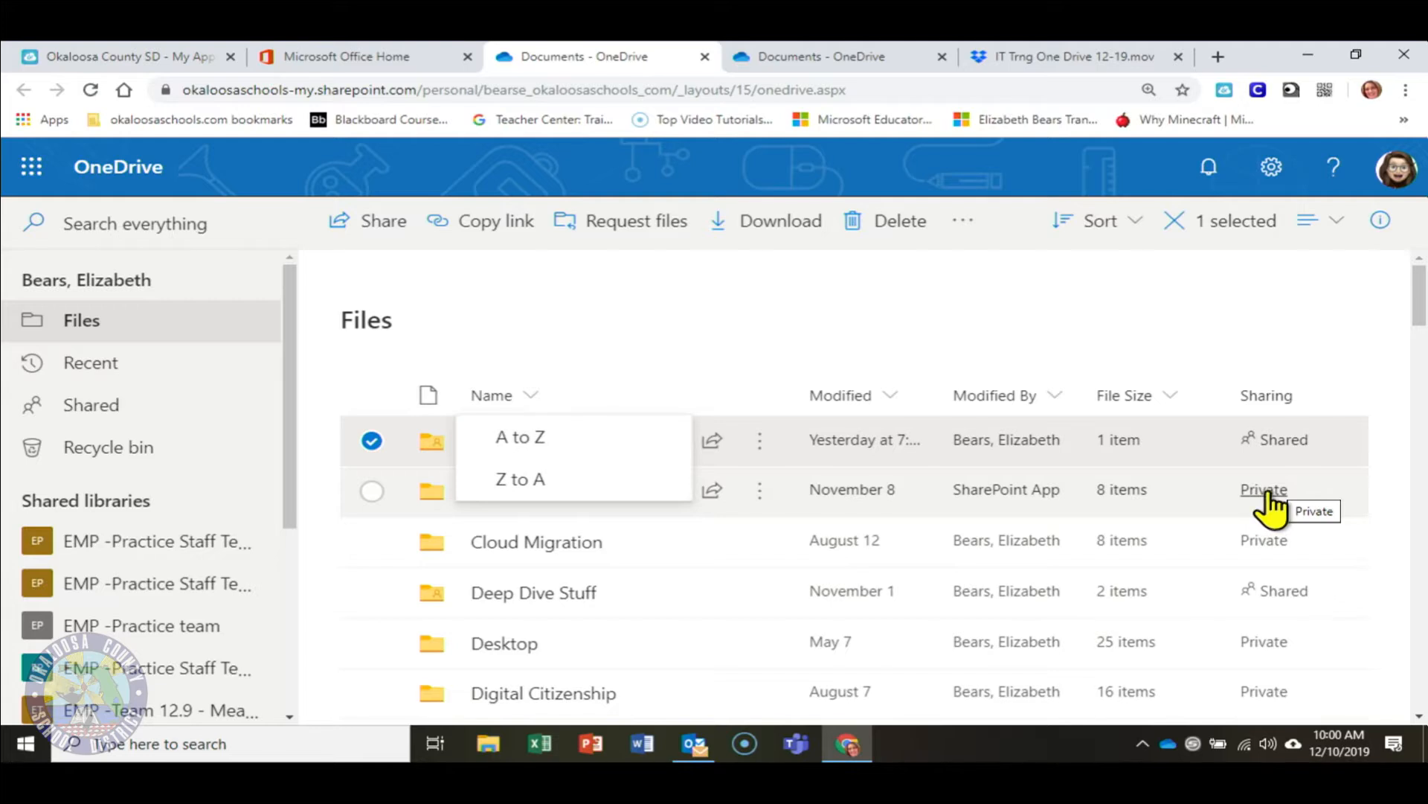
click(570, 328)
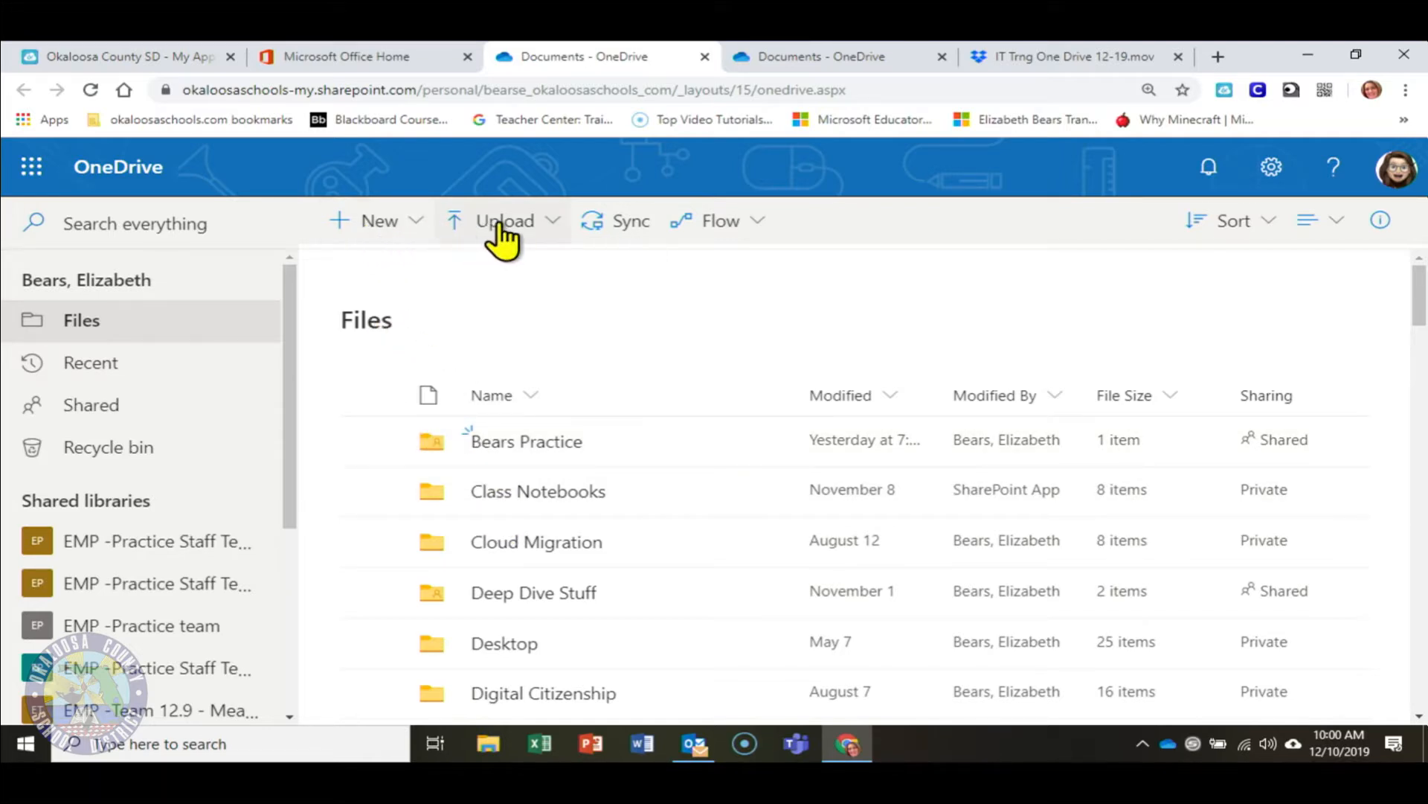
click(417, 234)
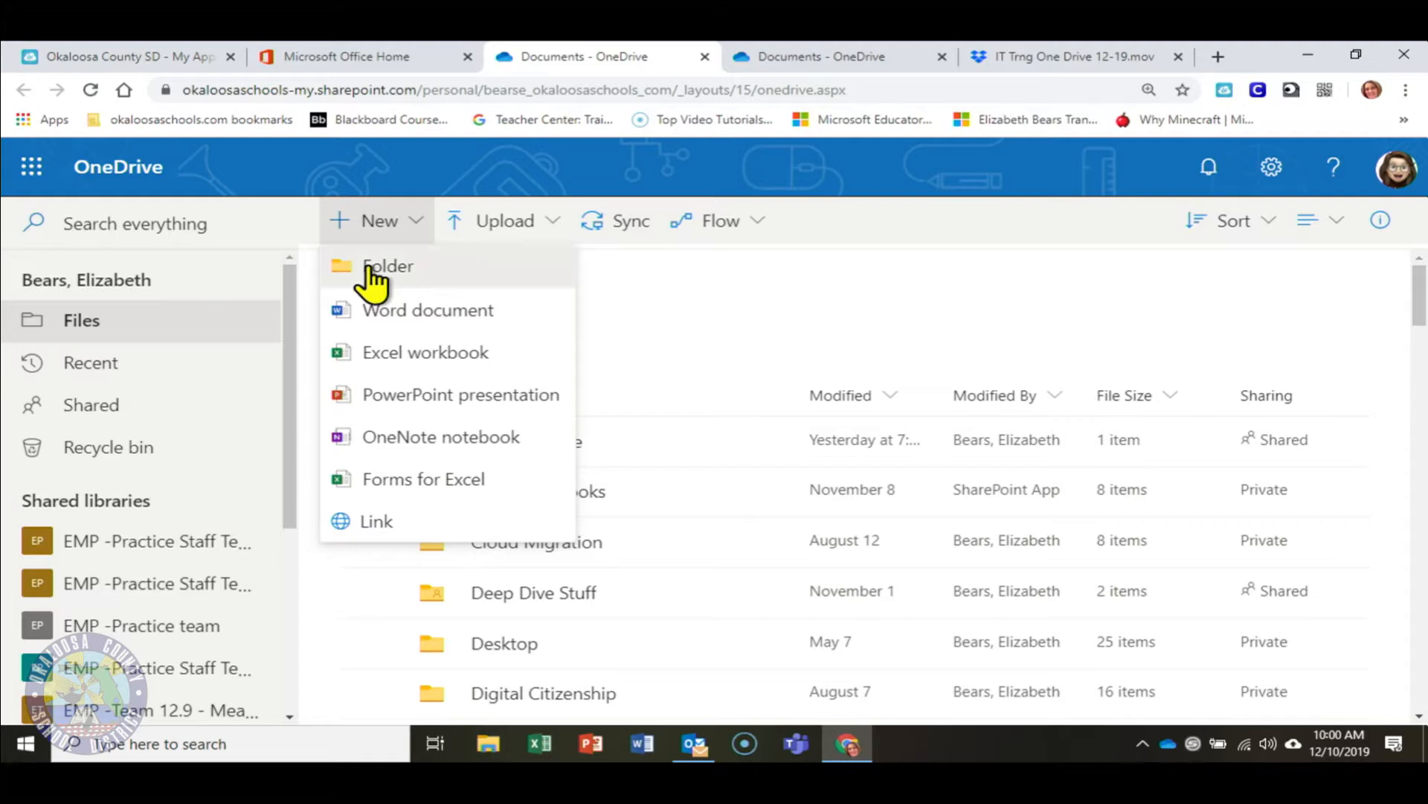
click(372, 268)
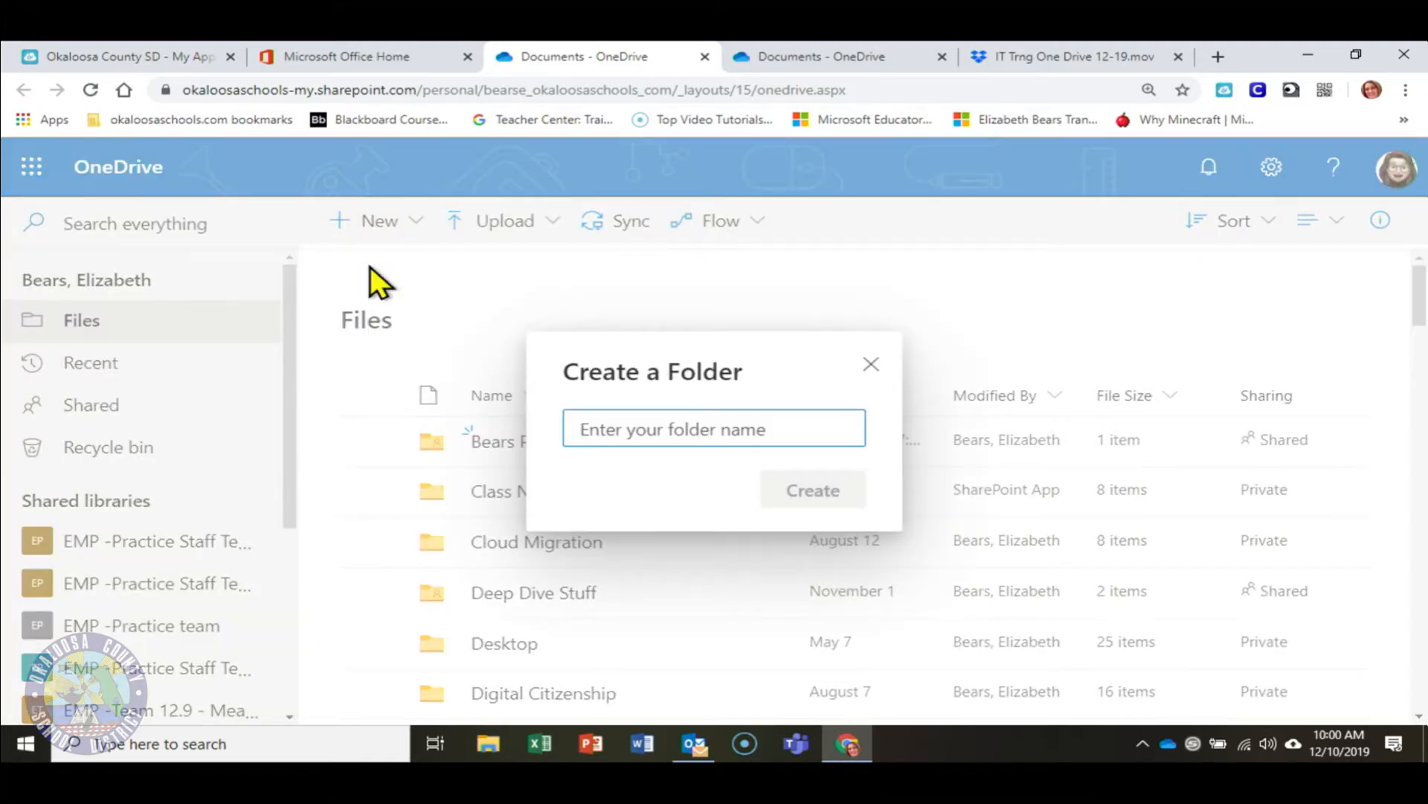
text(BEars)
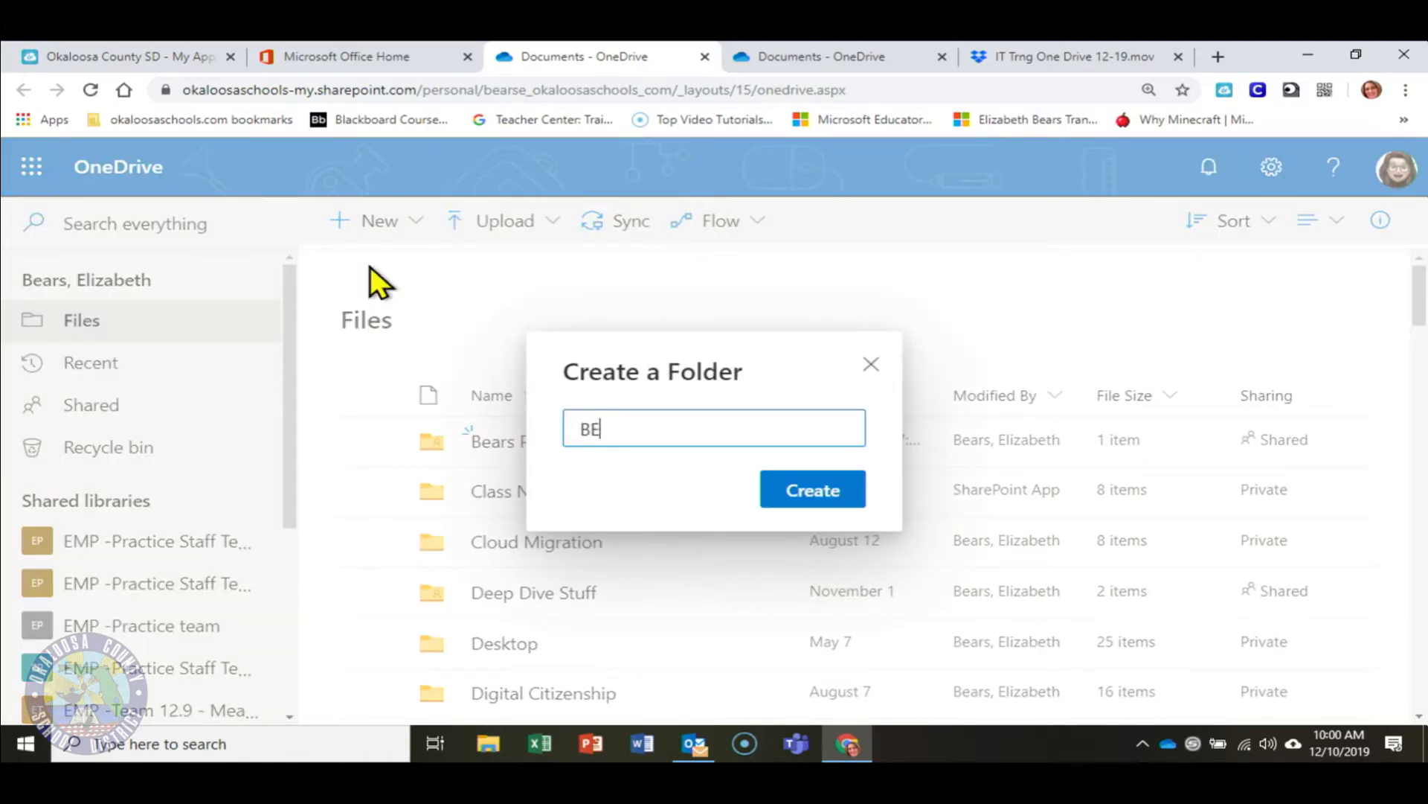
key(BackSpace)
key(BackSpace)
key(BackSpace)
key(BackSpace)
text(ears Practice 2)
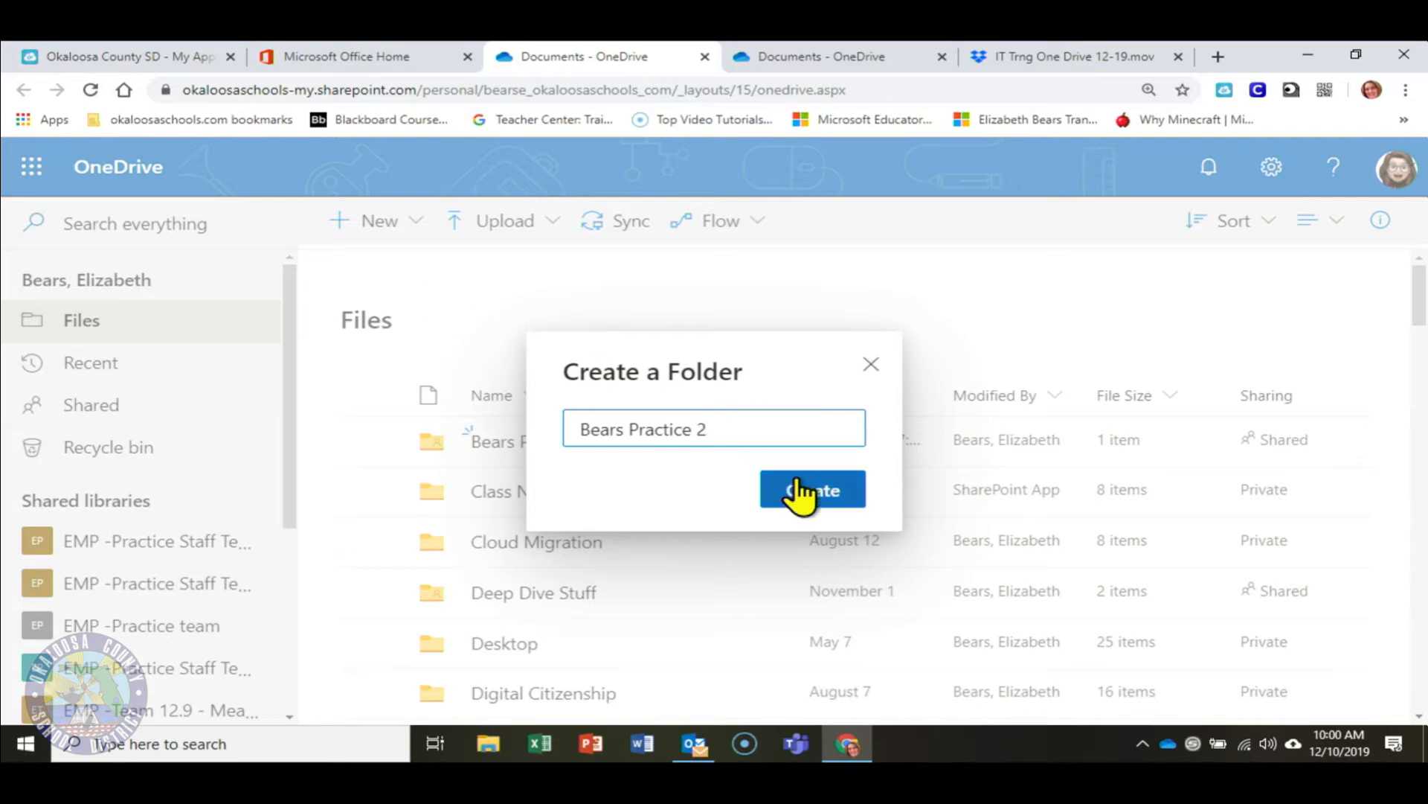
click(829, 488)
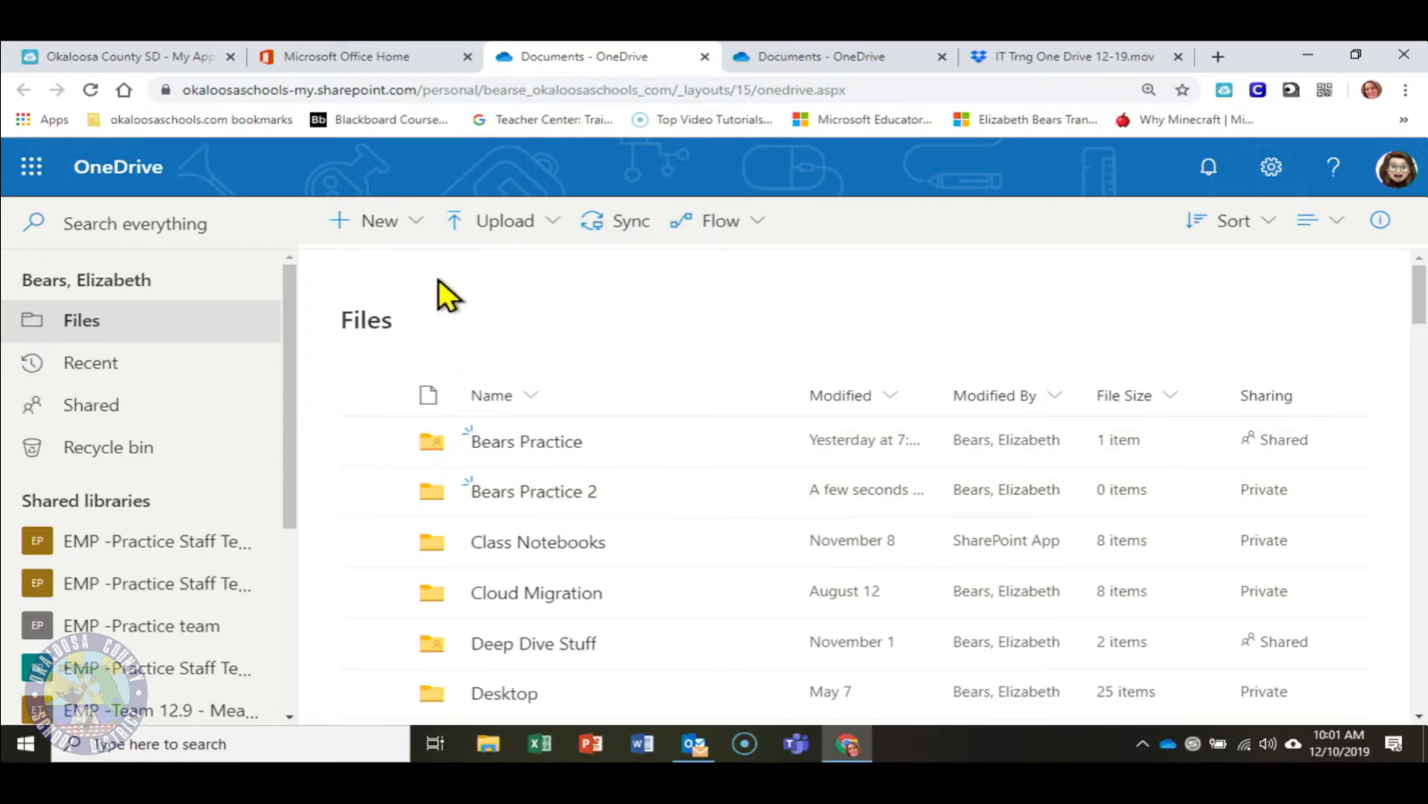
- Create a new Word document in Files and enter the text "Bears Practice 1" in its body
click(415, 227)
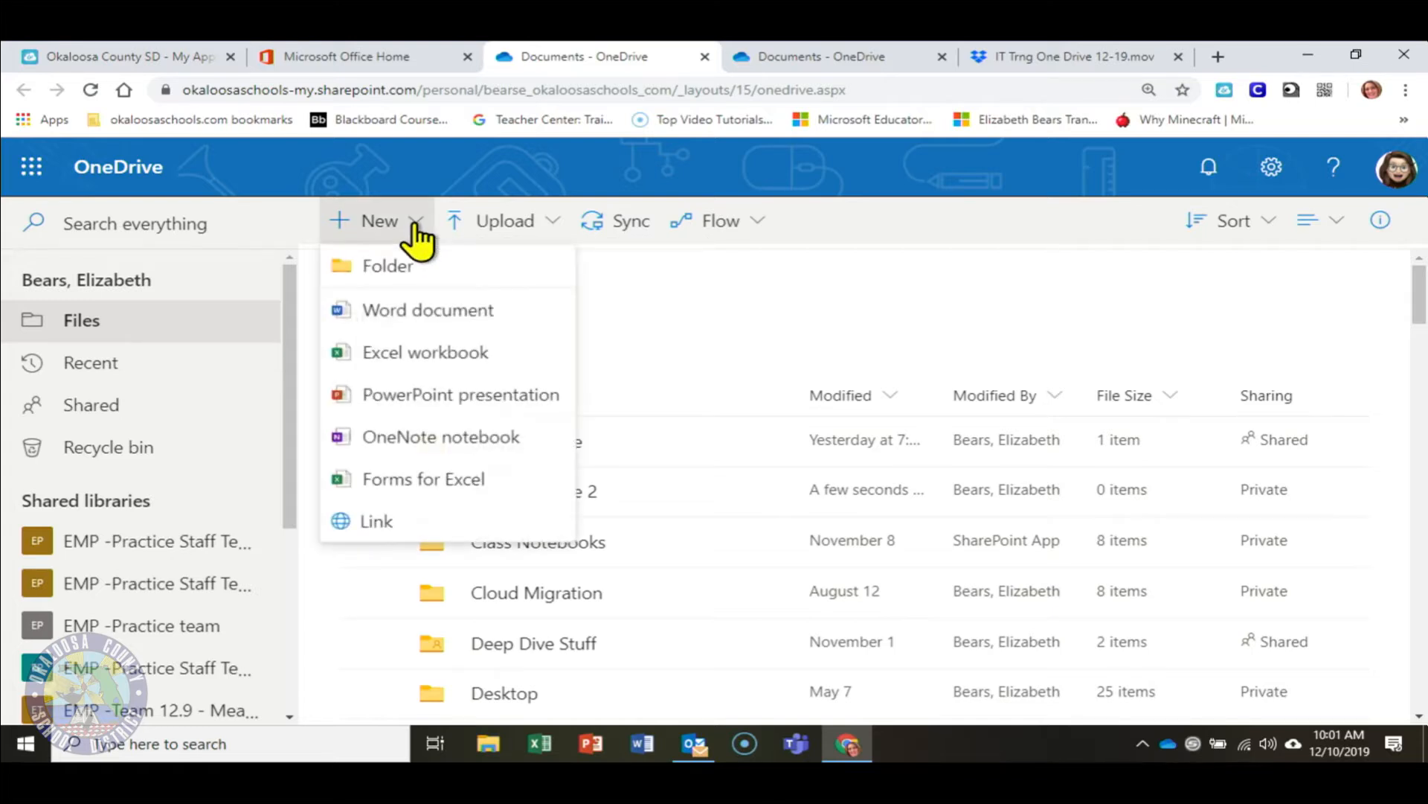
click(424, 310)
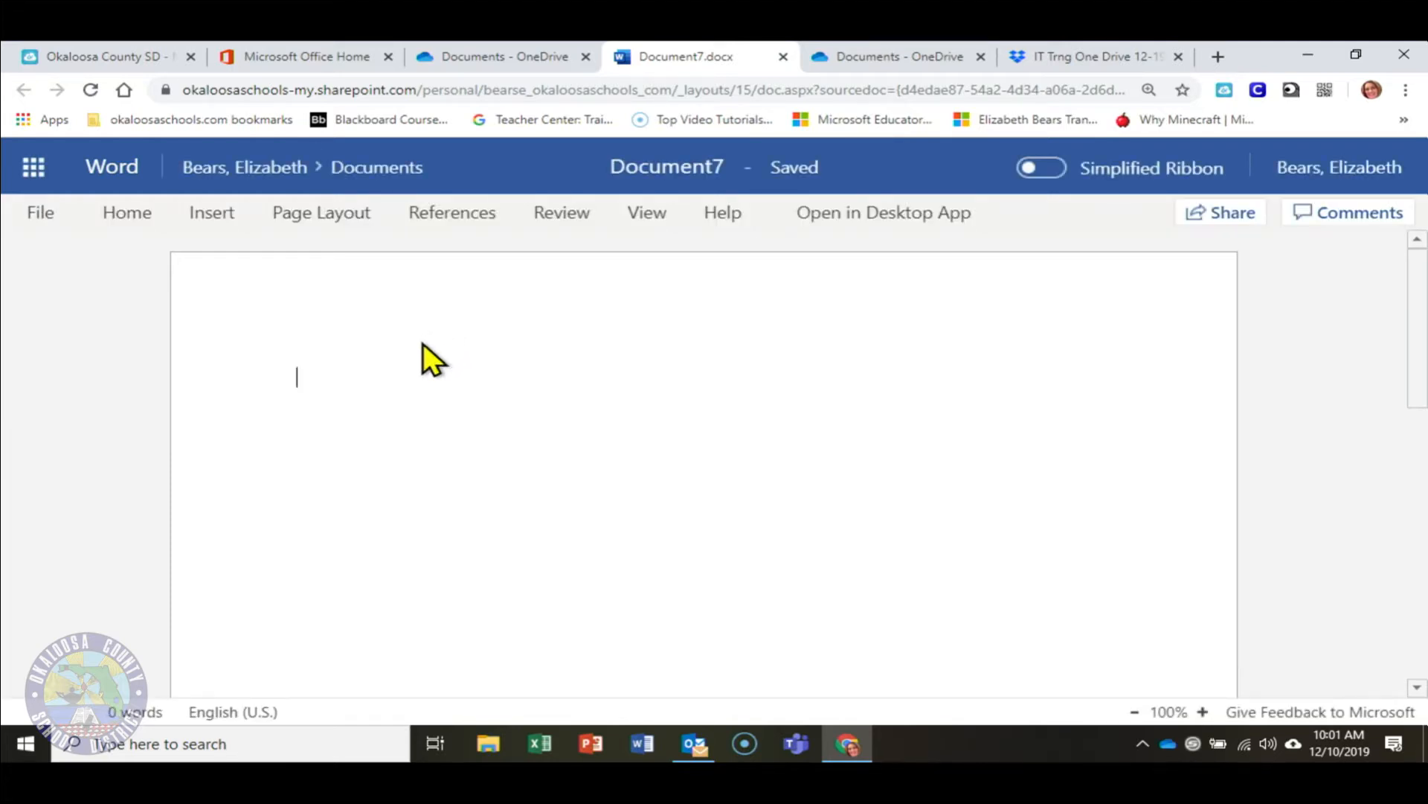
text(Bears Practice )
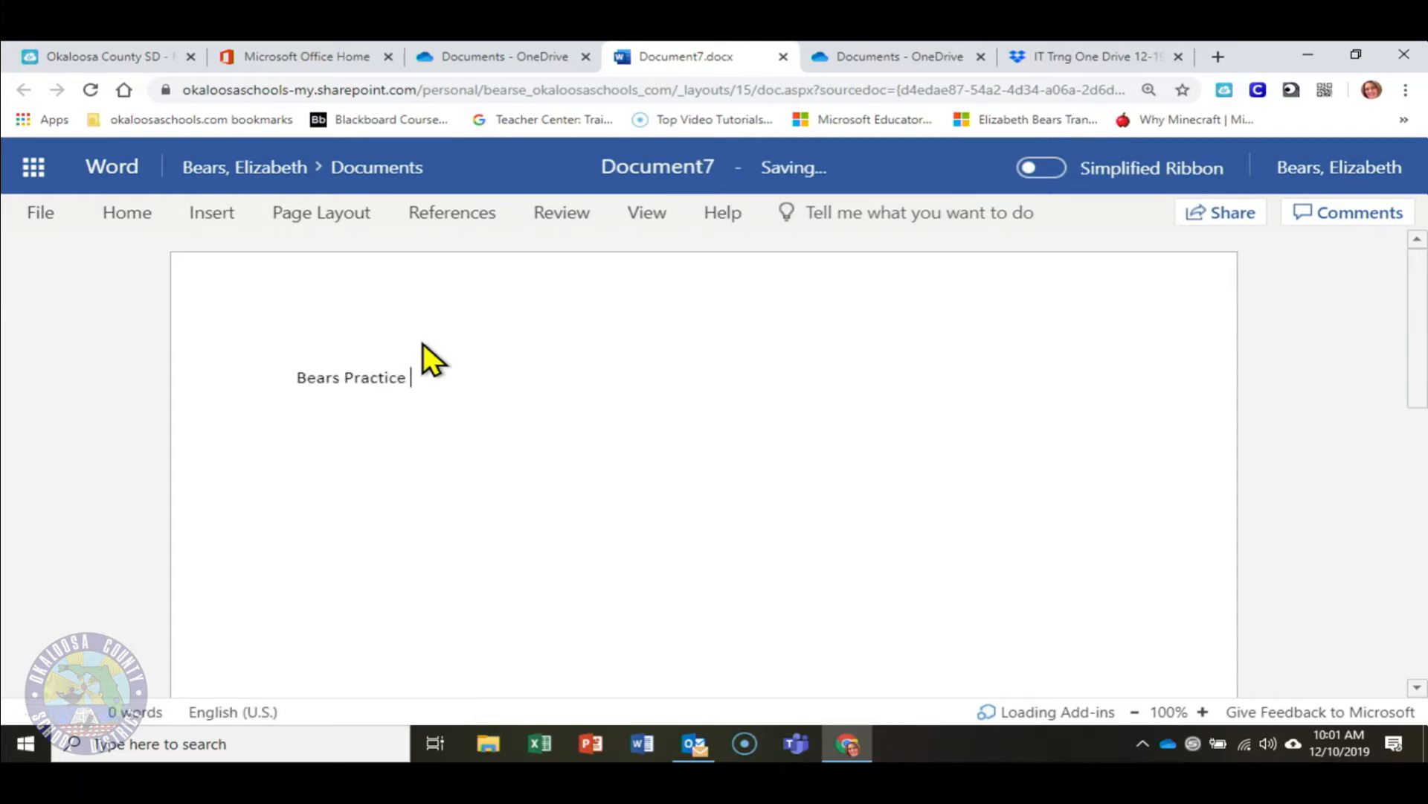
text(1)
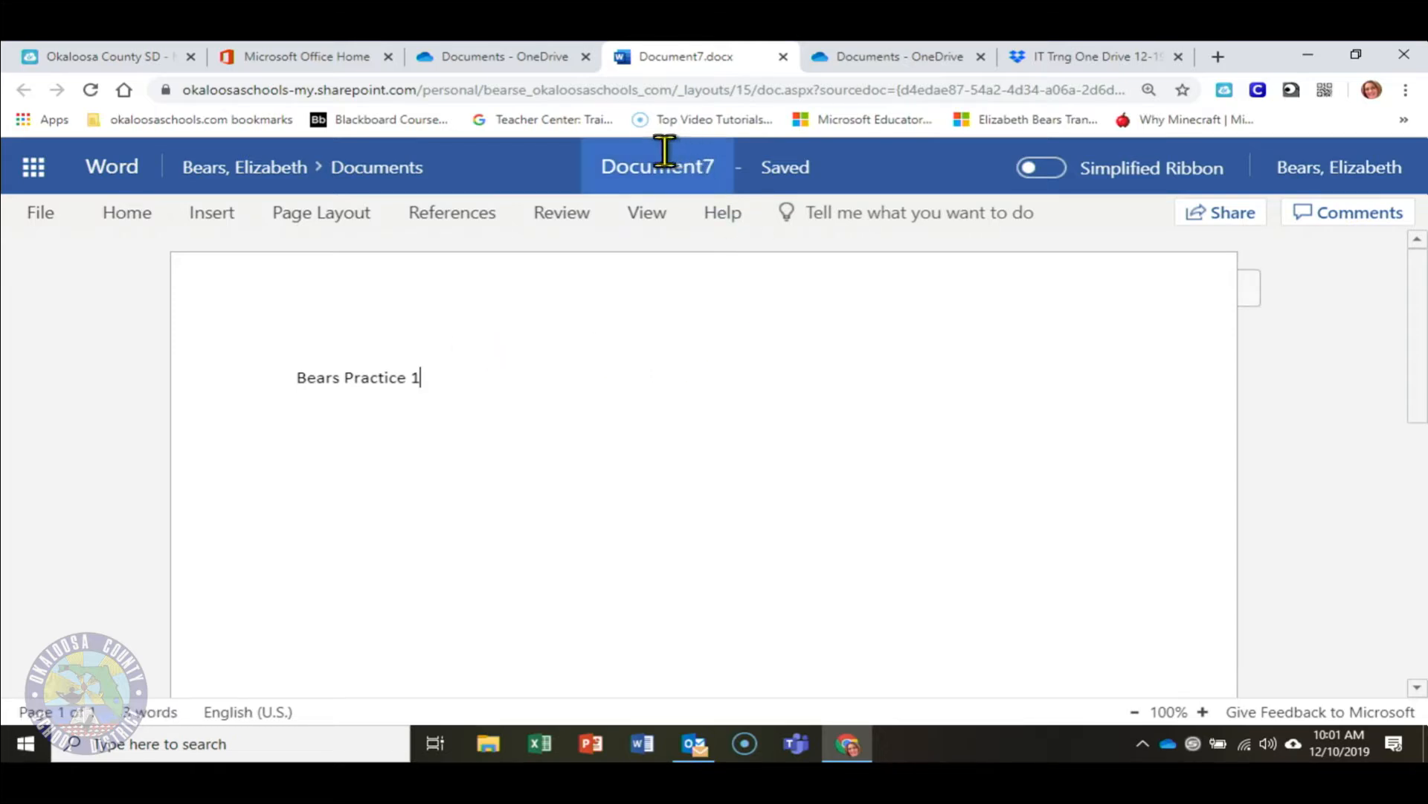
- Rename the new Word document as "Bears Practice 1"
click(713, 164)
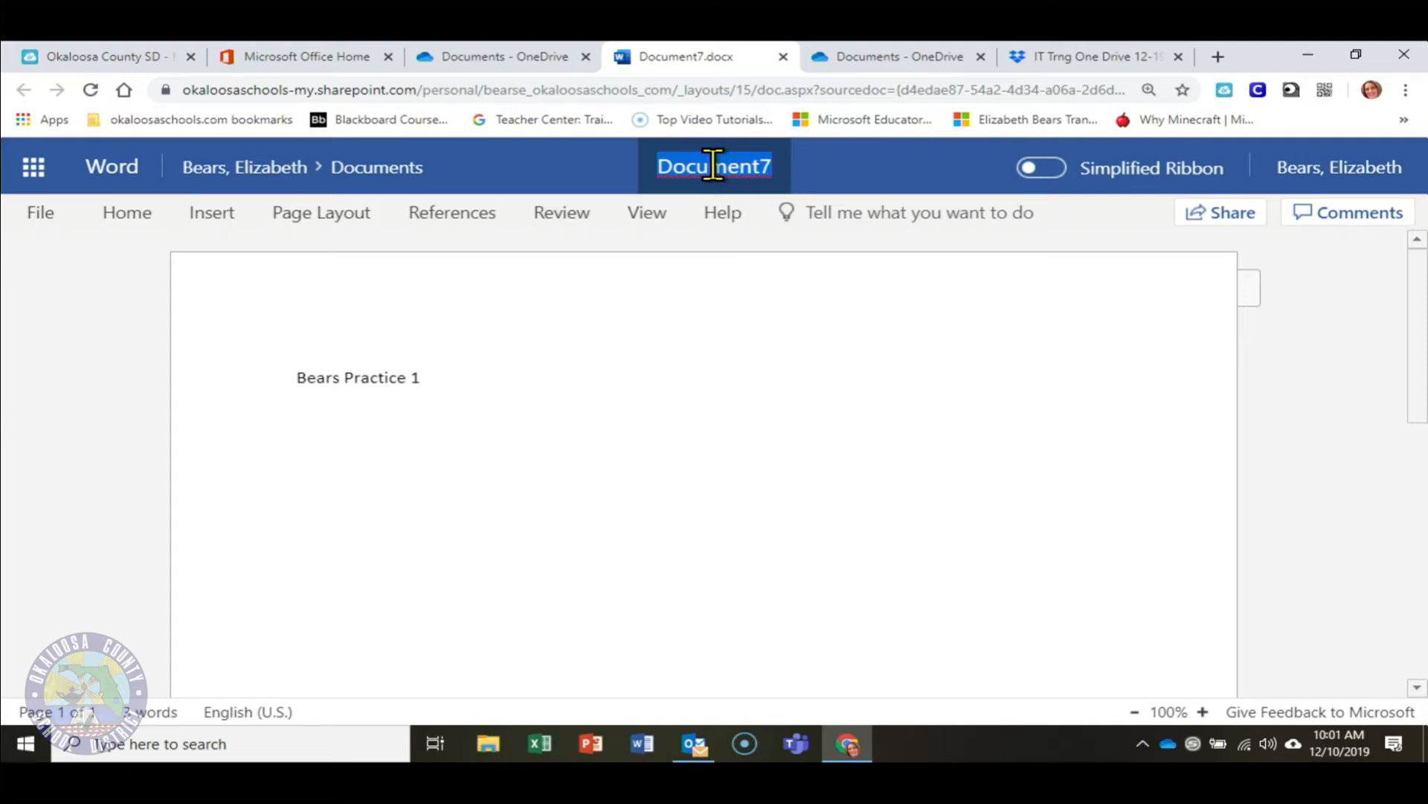
text(Bears )
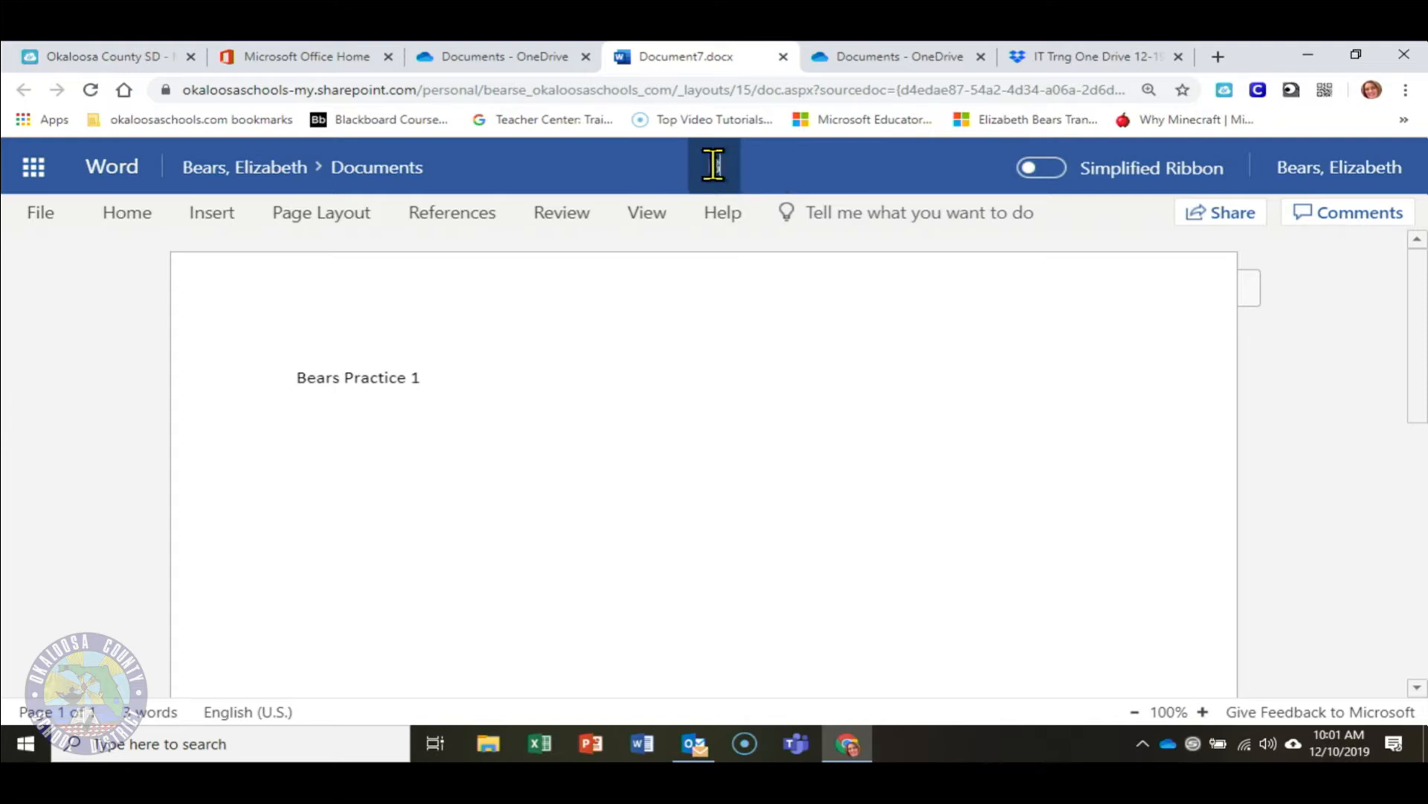
text(Pra)
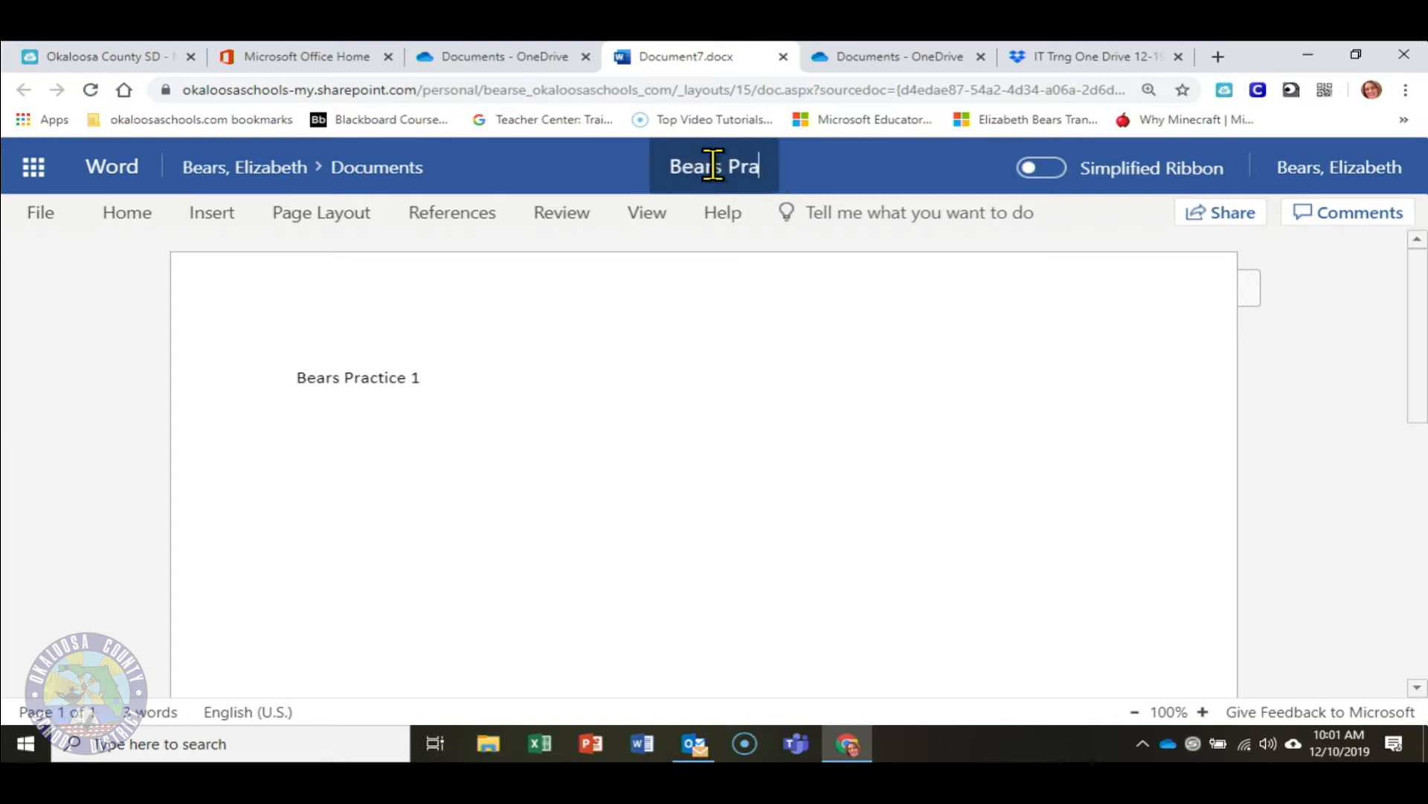
text(ctice 1)
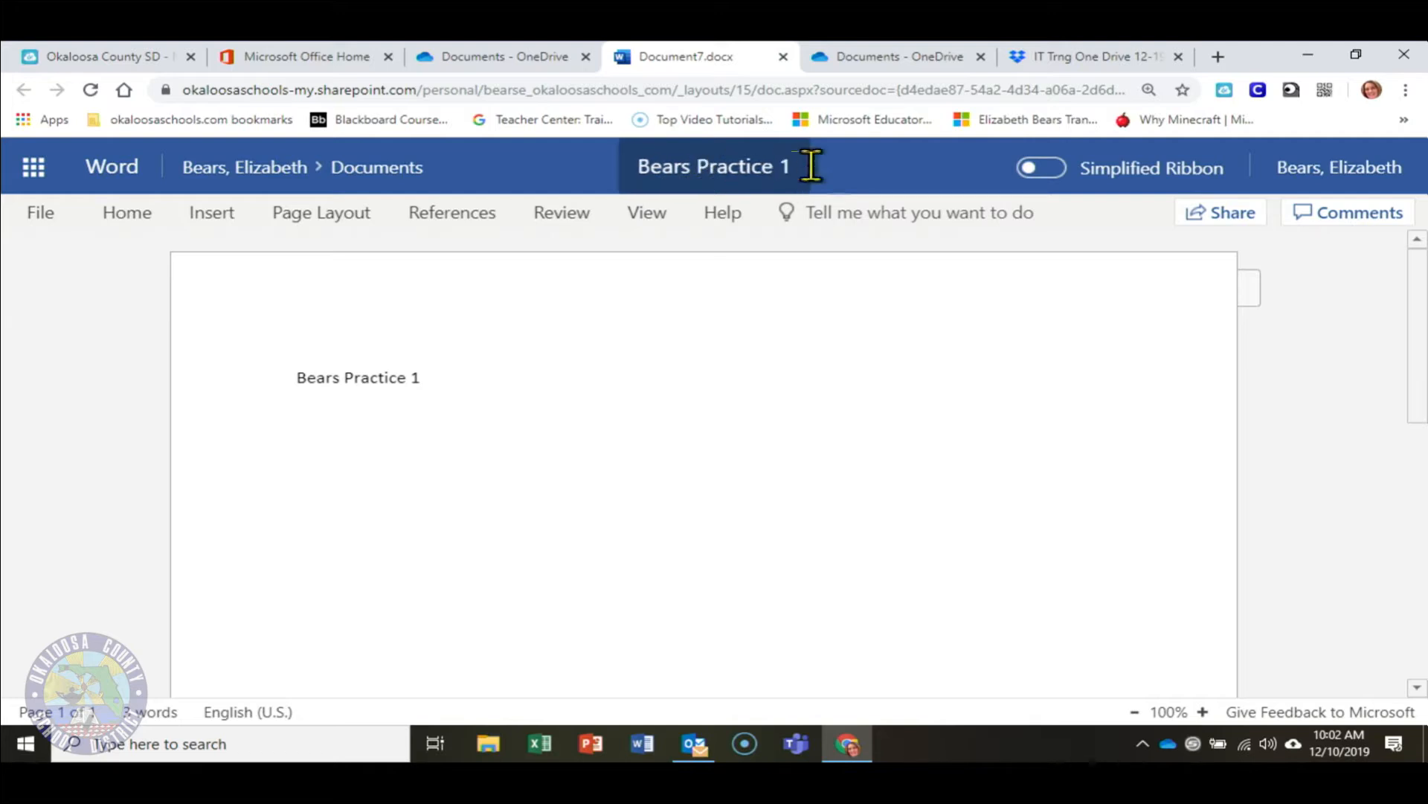
click(858, 170)
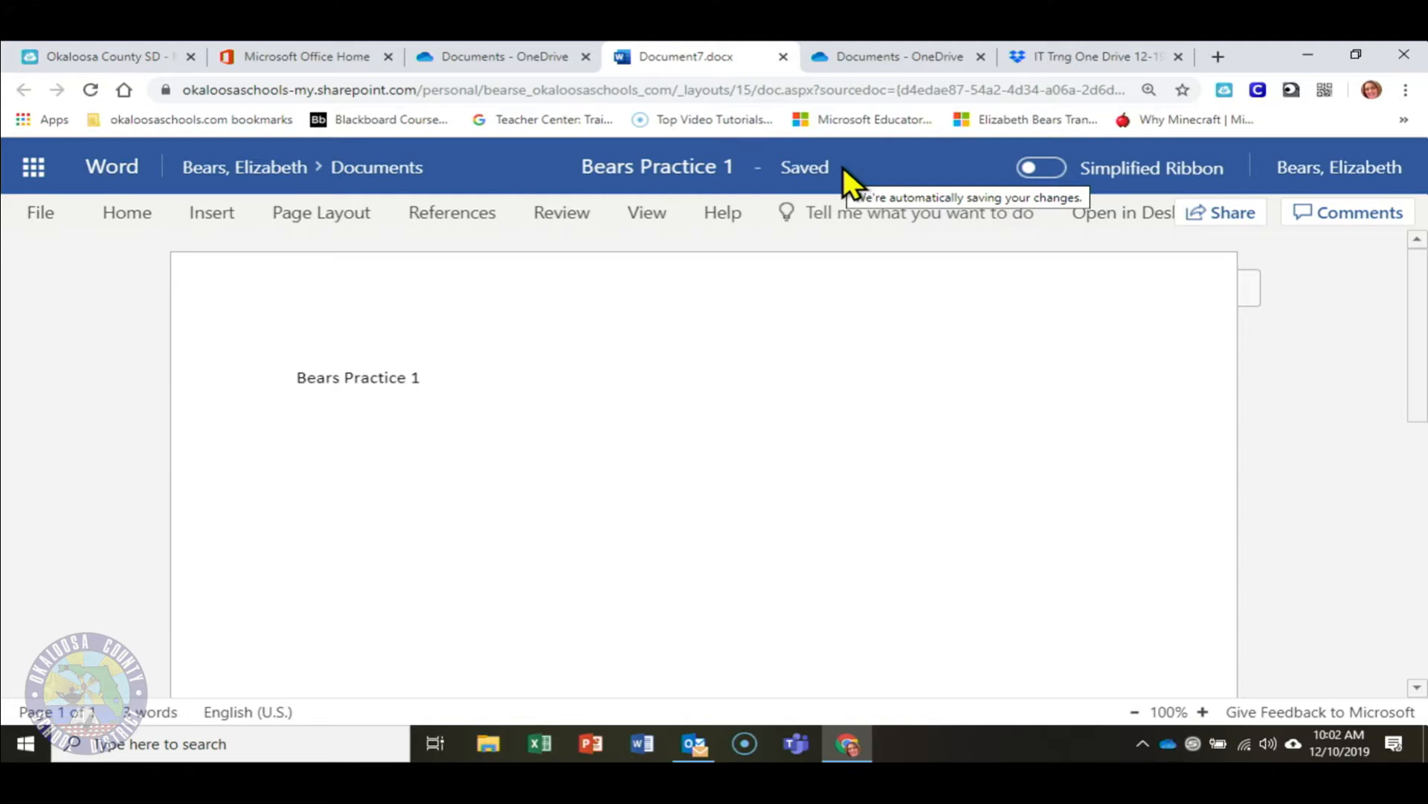
- Look at the document's file and recent-documents page, then close the document to get back to the OneDrive files
click(41, 215)
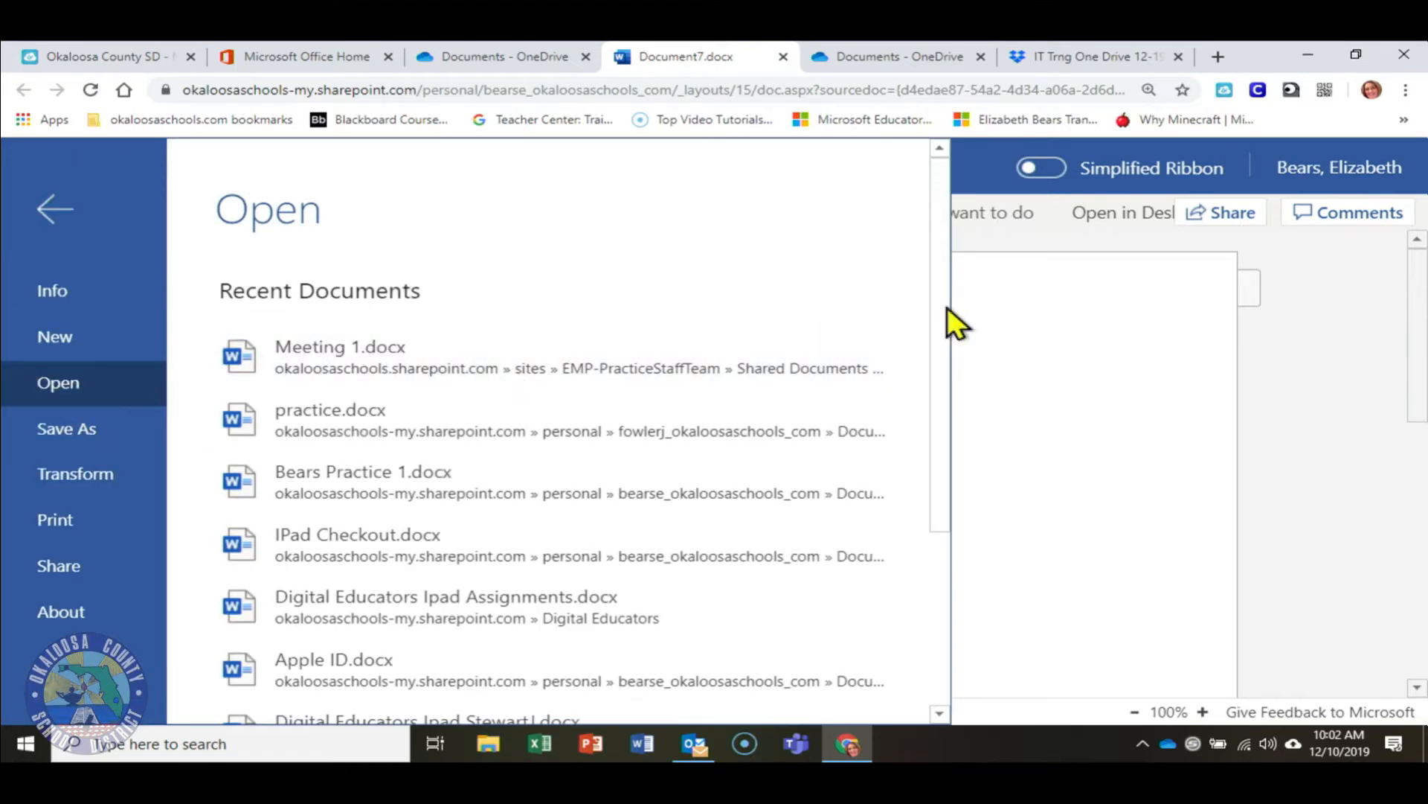
click(1154, 298)
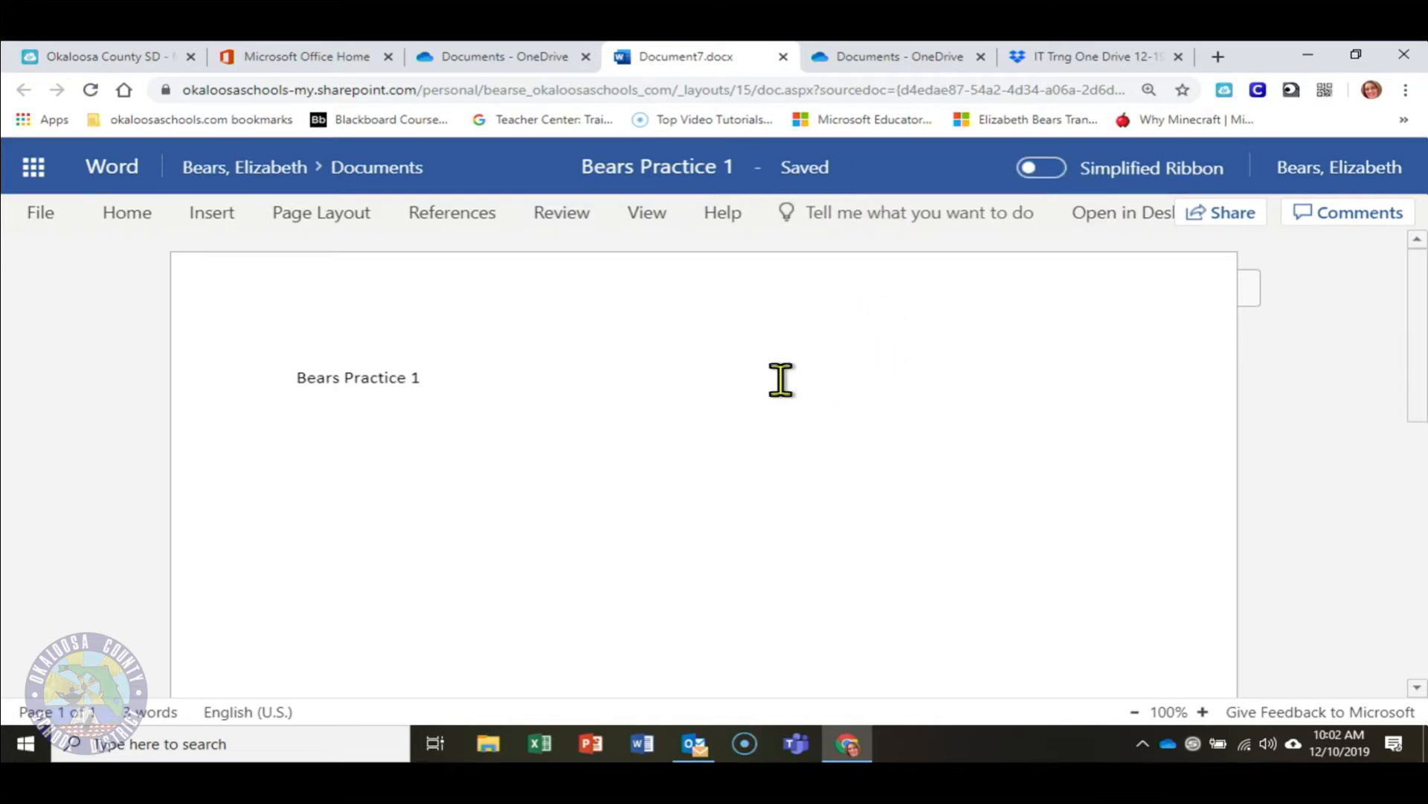
key(Return)
click(782, 57)
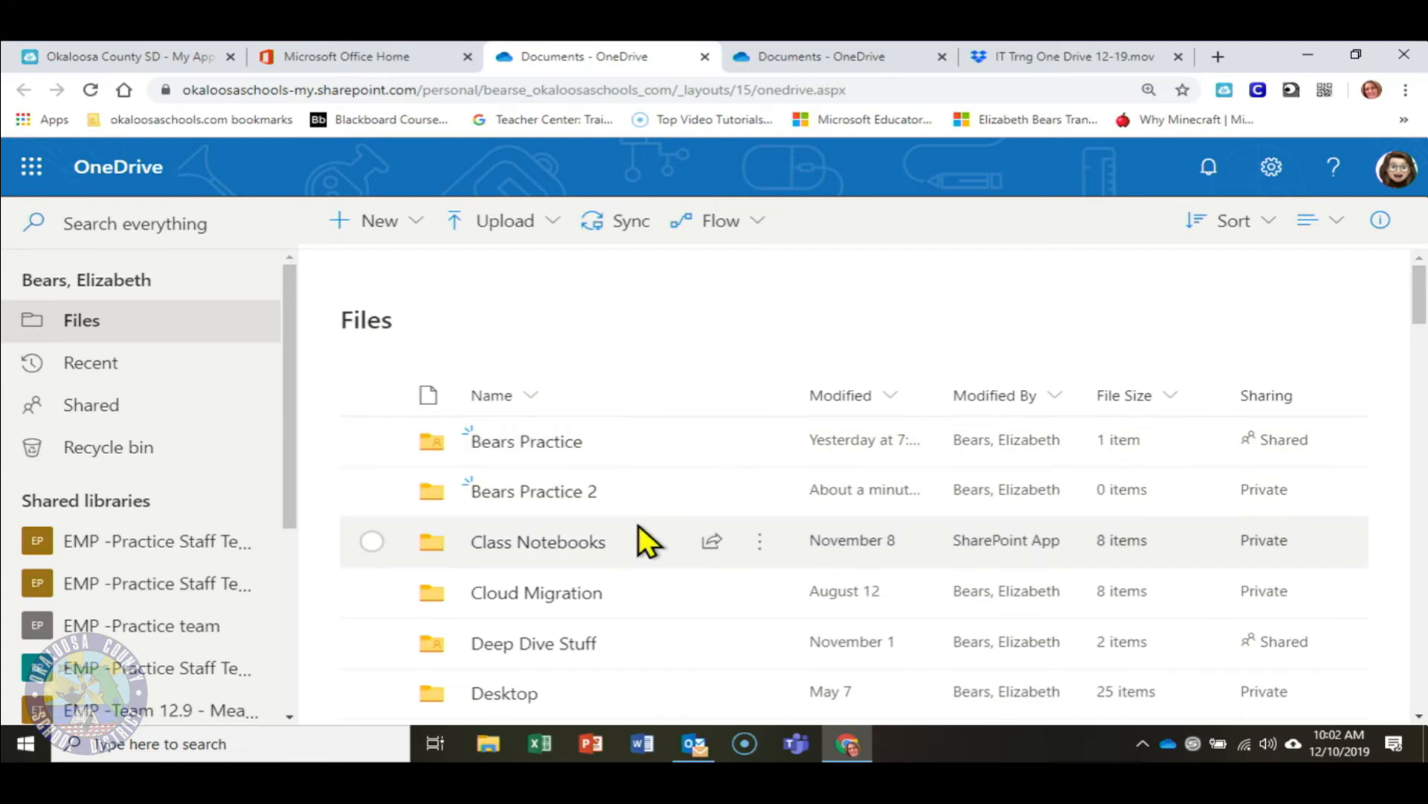
- Find Bears Practice 1.docx in Files and move it into the Bears Practice folder of your OneDrive
scroll(639, 524, down, 5)
scroll(638, 524, down, 6)
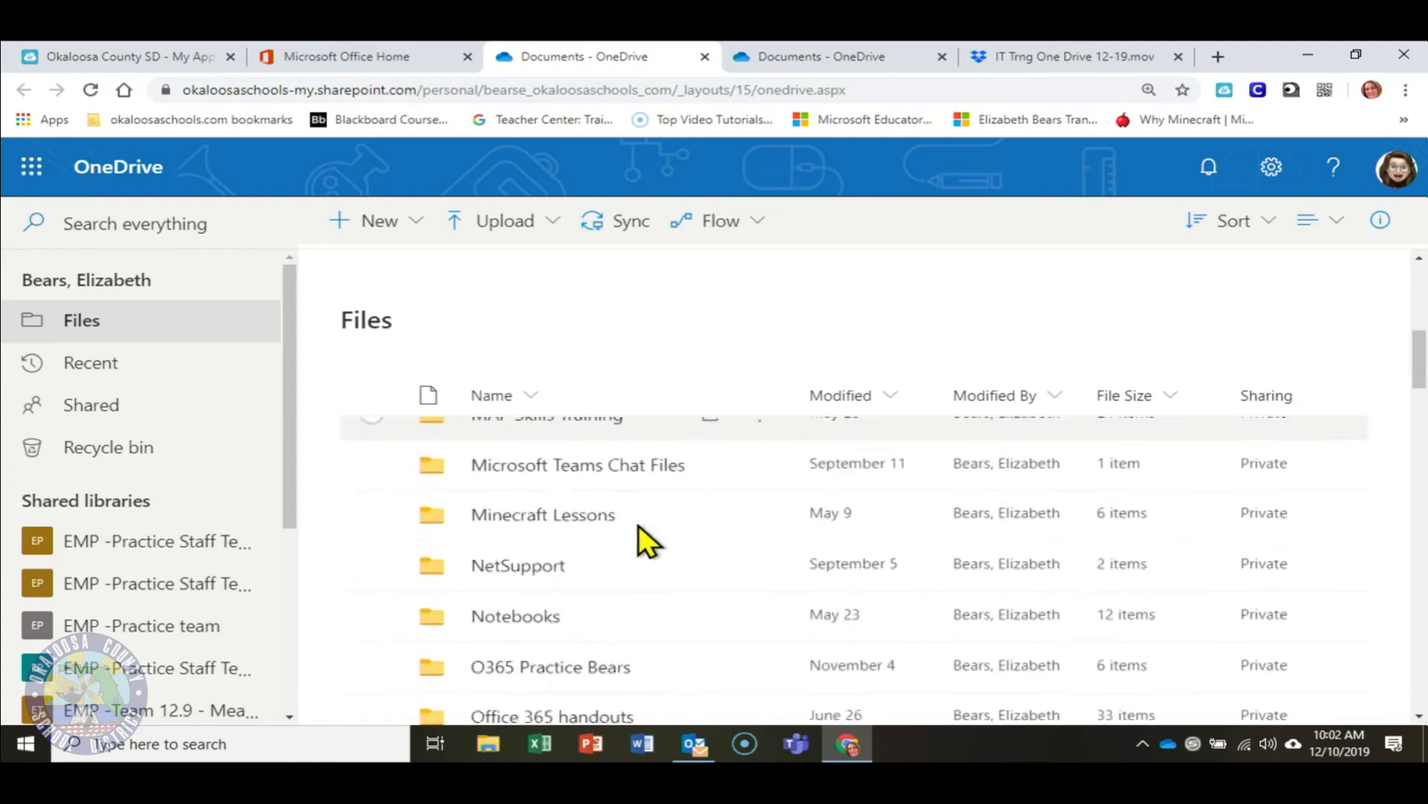
scroll(638, 524, down, 6)
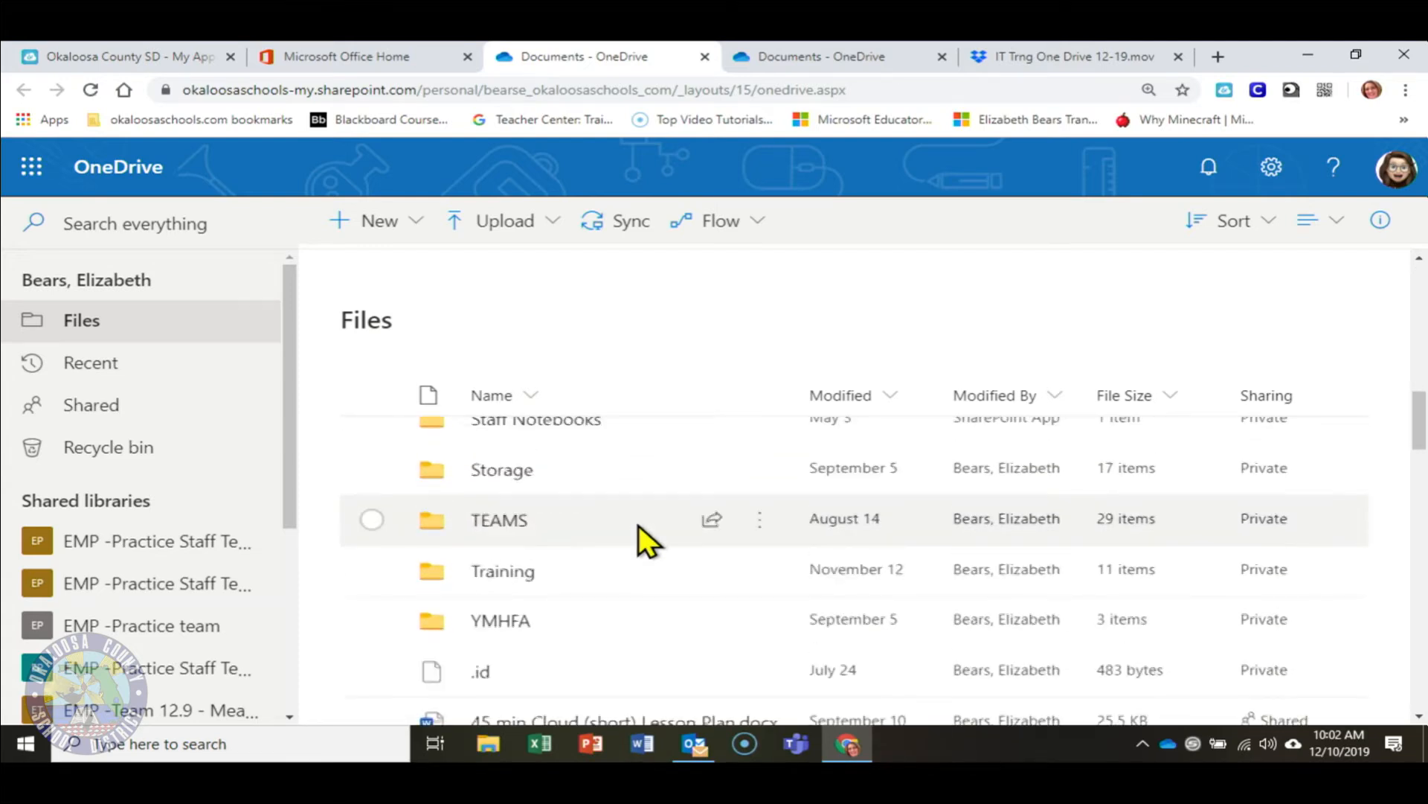
scroll(637, 526, down, 1)
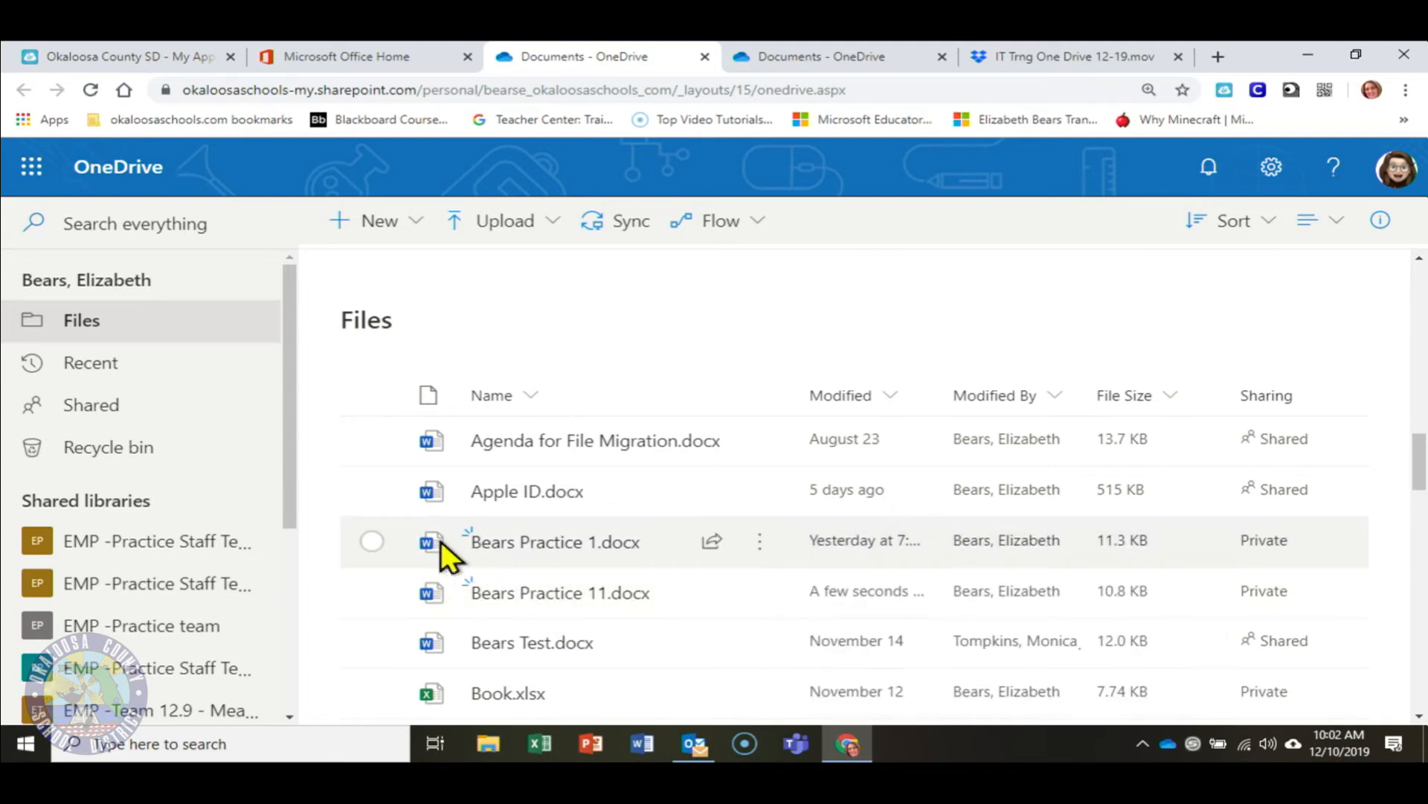
click(371, 541)
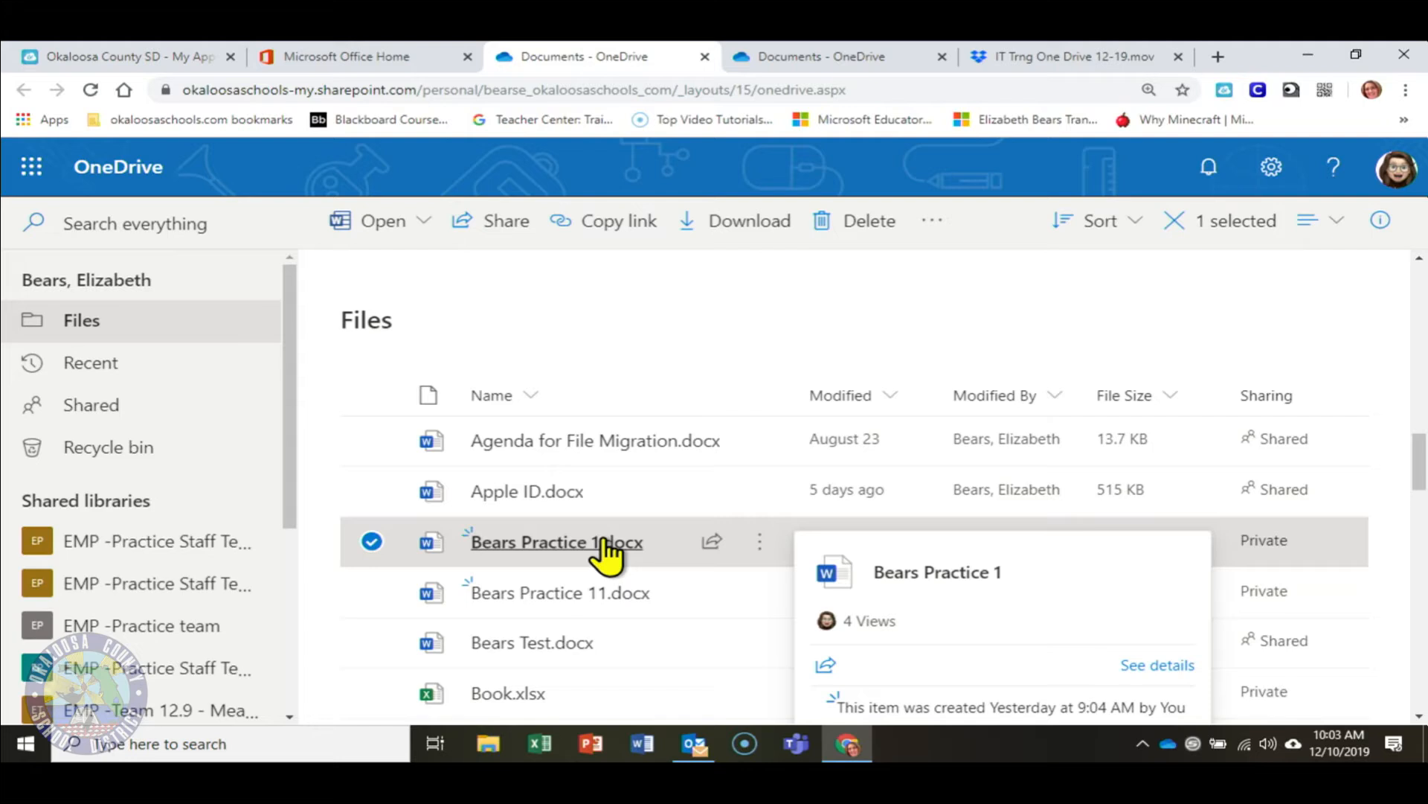
click(761, 544)
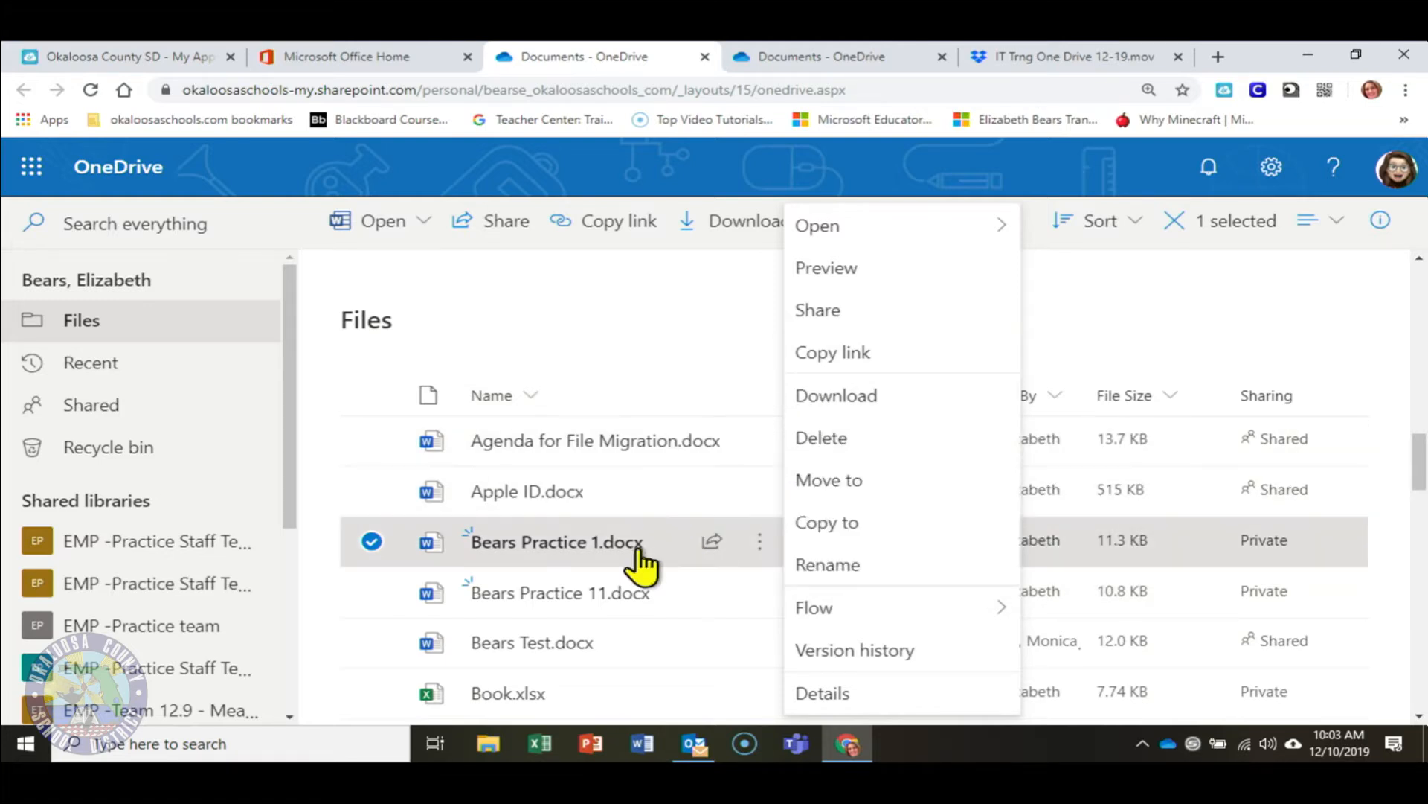
click(836, 484)
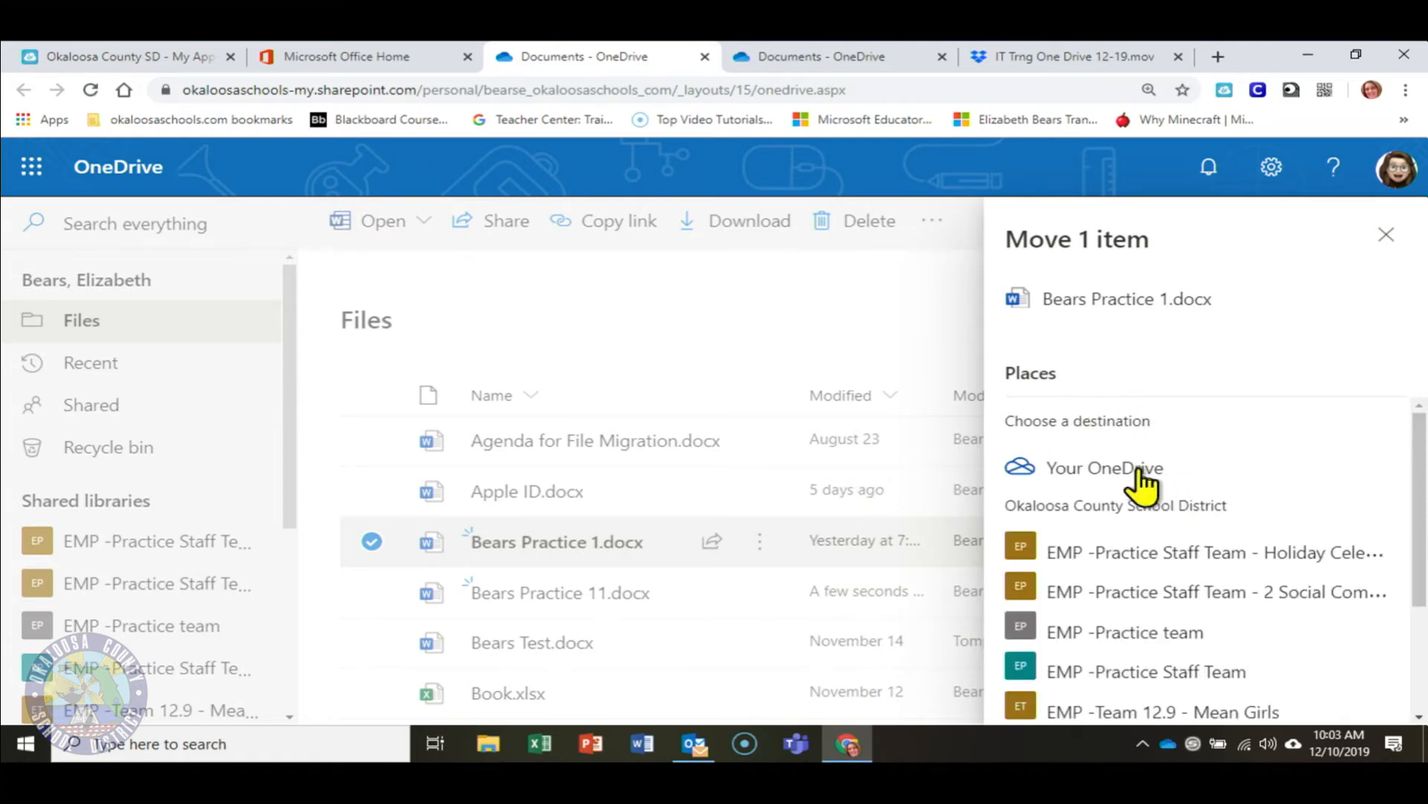
click(1068, 474)
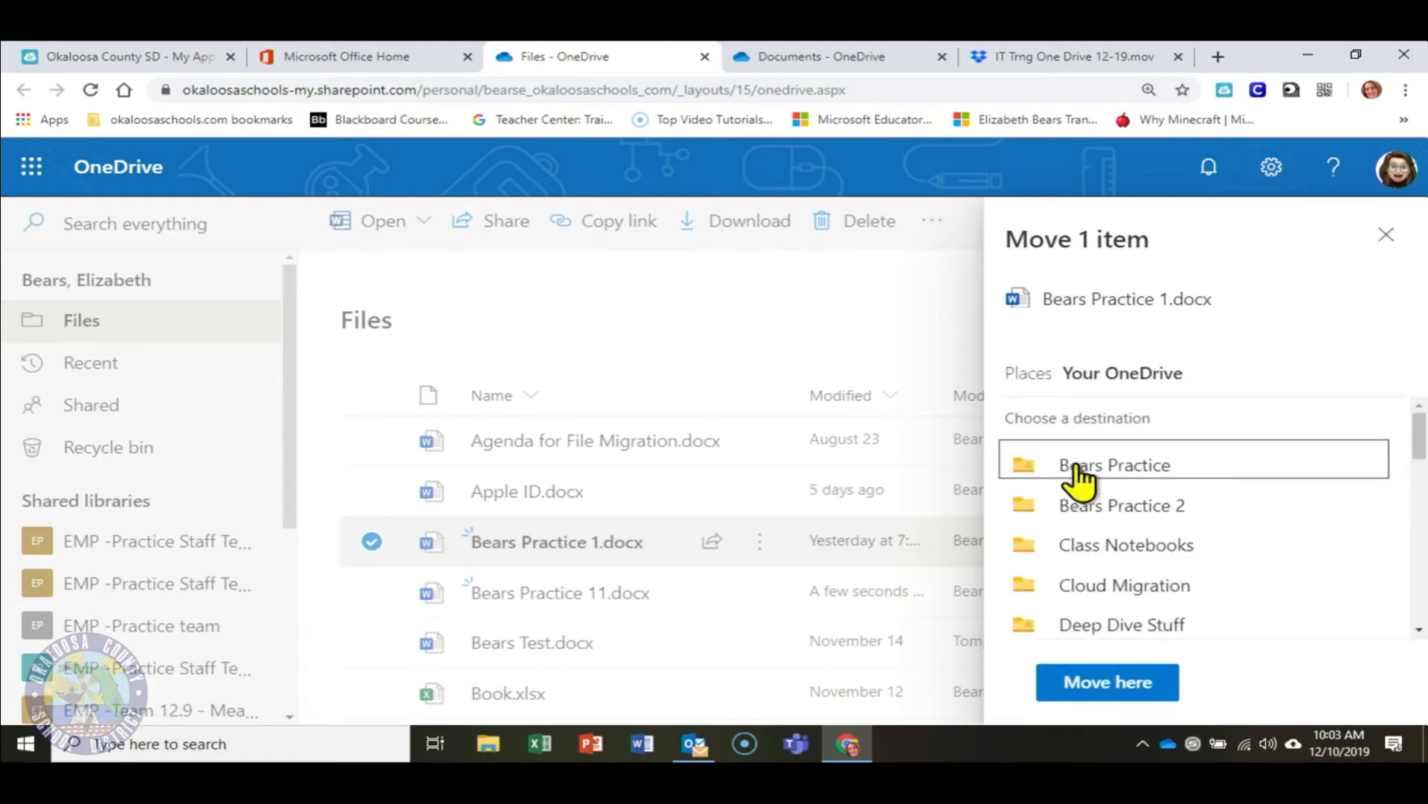
click(1029, 477)
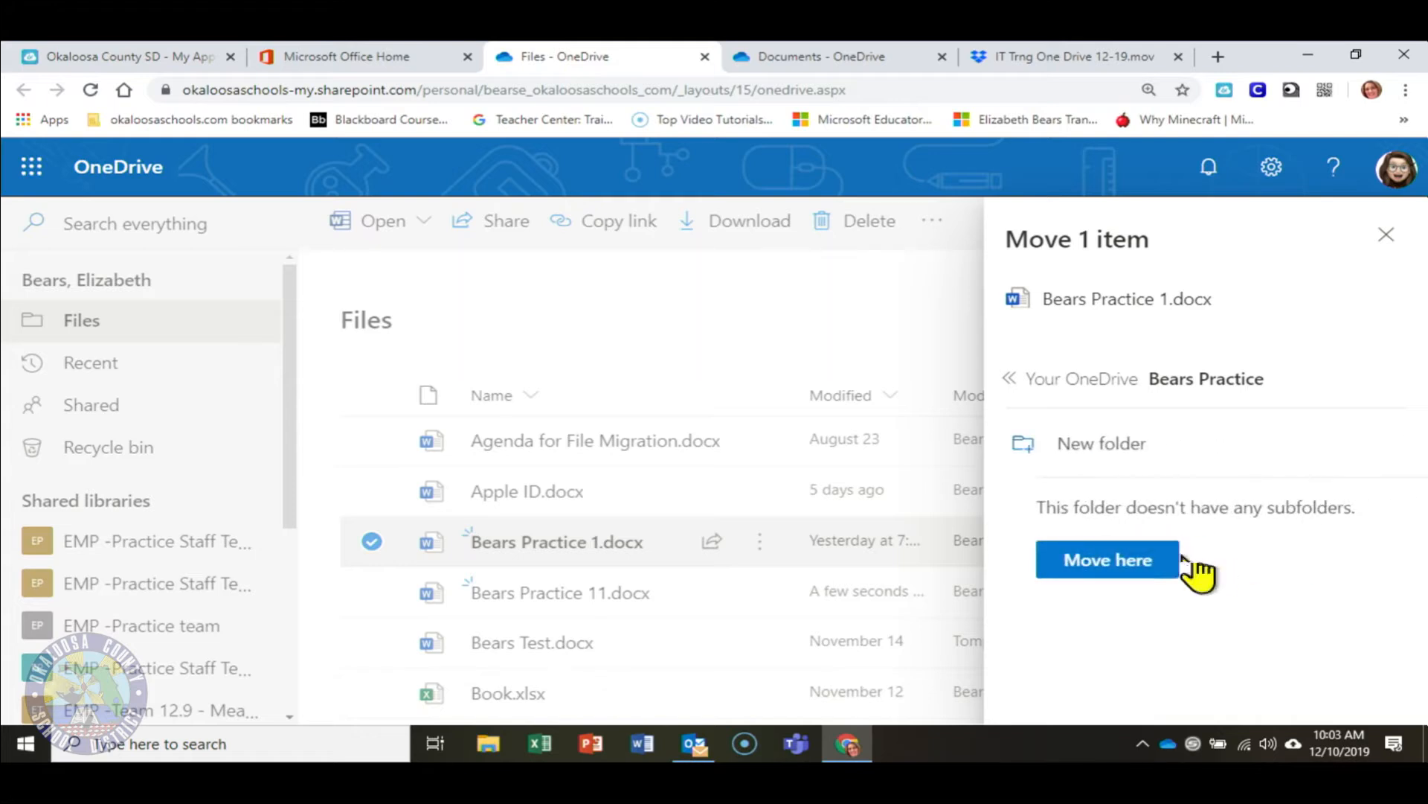
click(1119, 563)
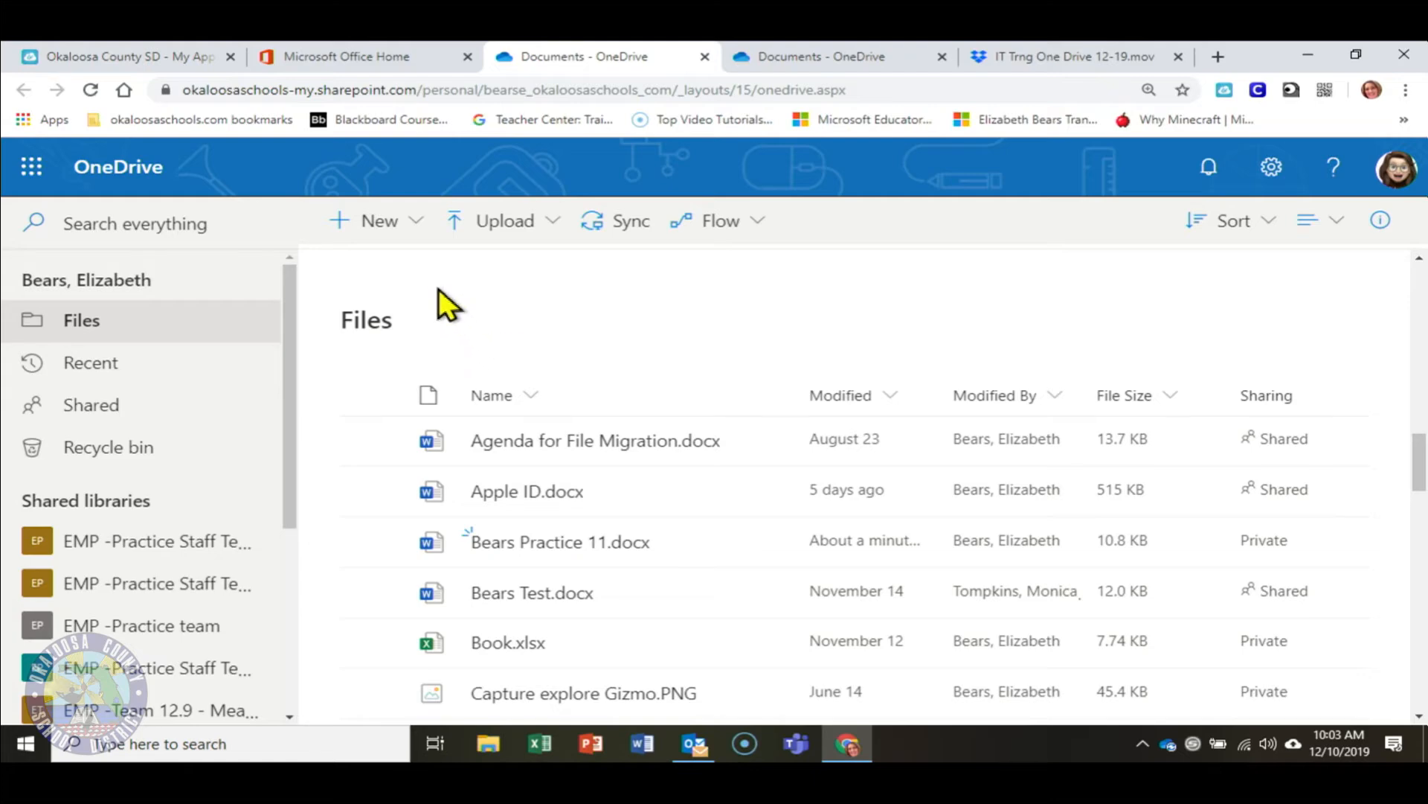
- Open the Bears Practice folder from the Files list
scroll(479, 462, up, 10)
scroll(479, 463, up, 5)
click(474, 444)
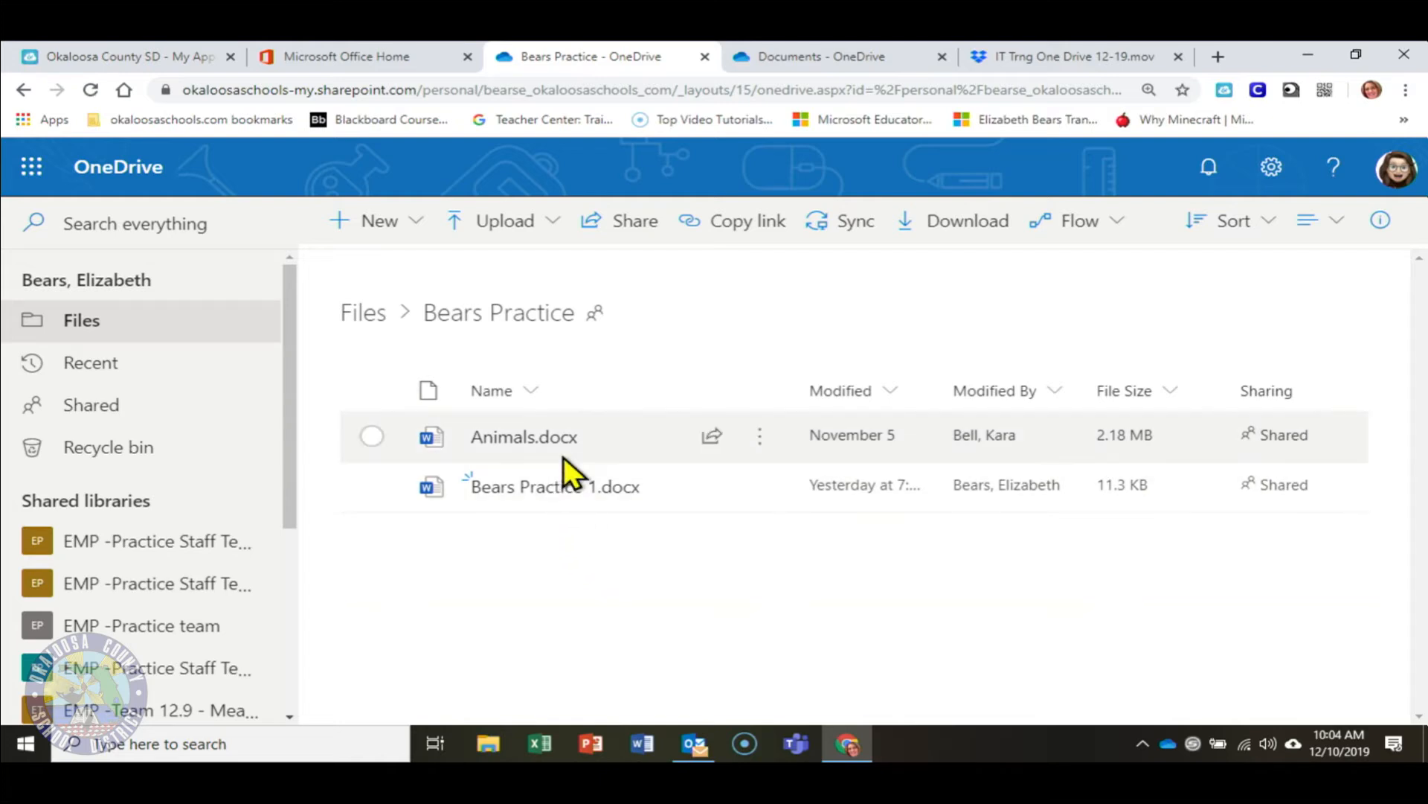
- Start sharing Animals.docx, try the different link audiences in the link settings, and choose Specific people
click(369, 437)
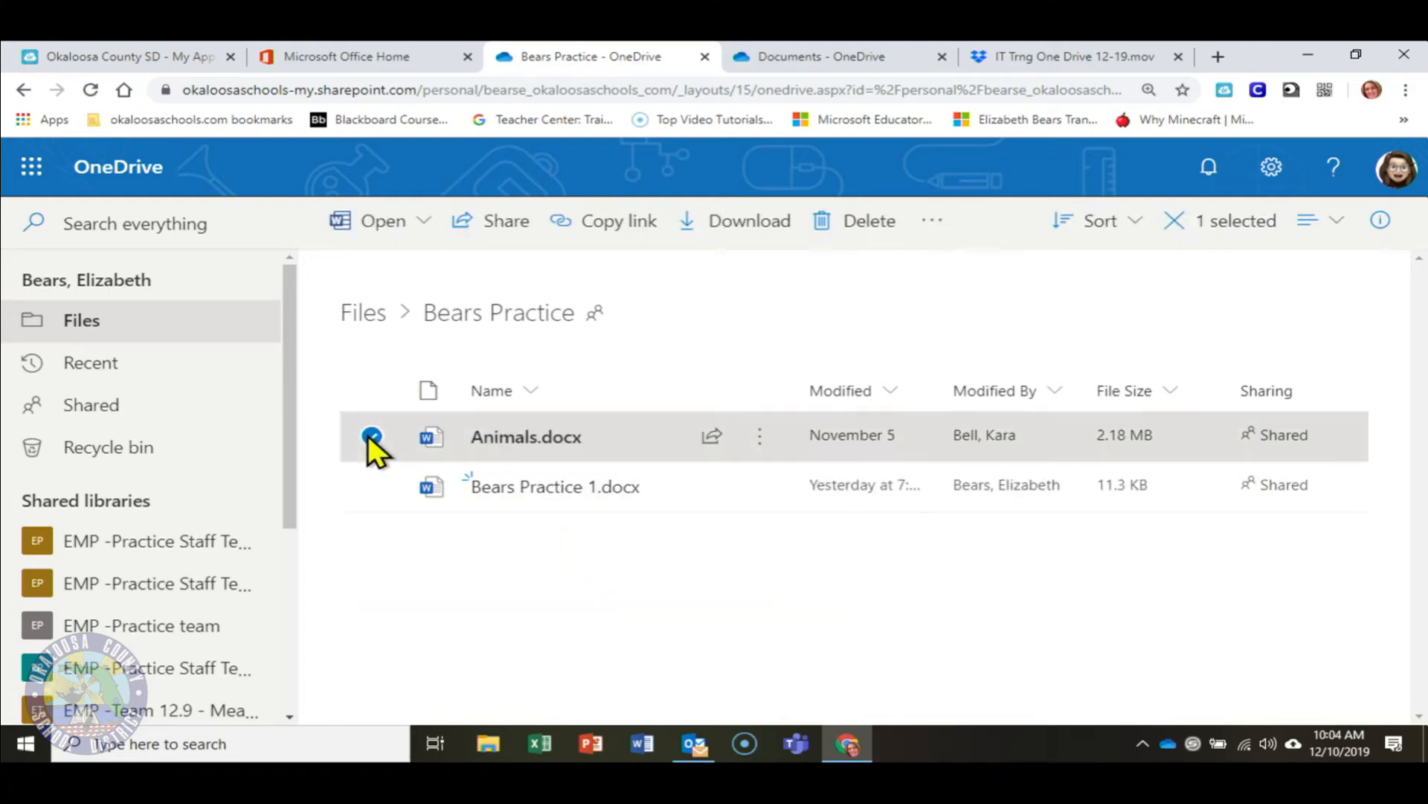
click(710, 436)
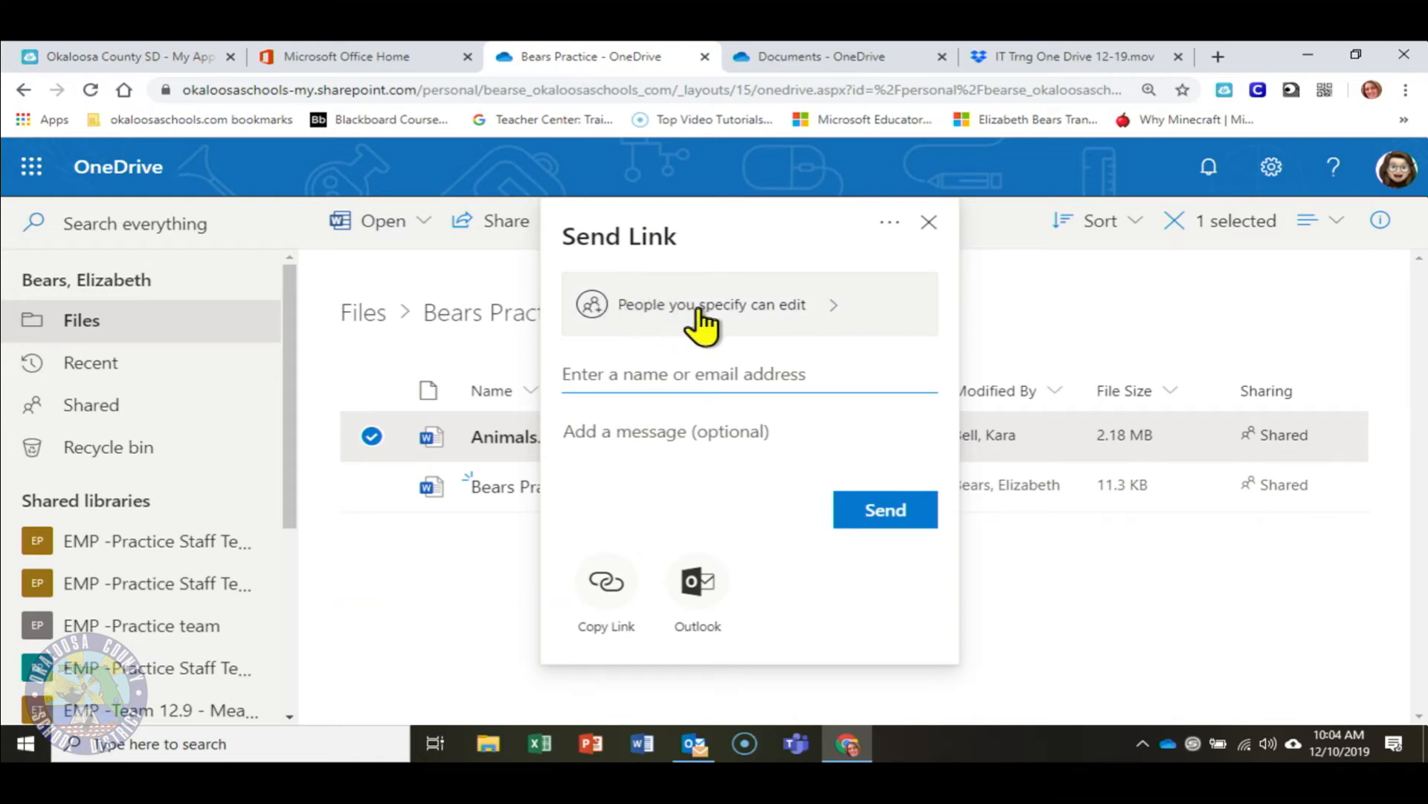
click(834, 306)
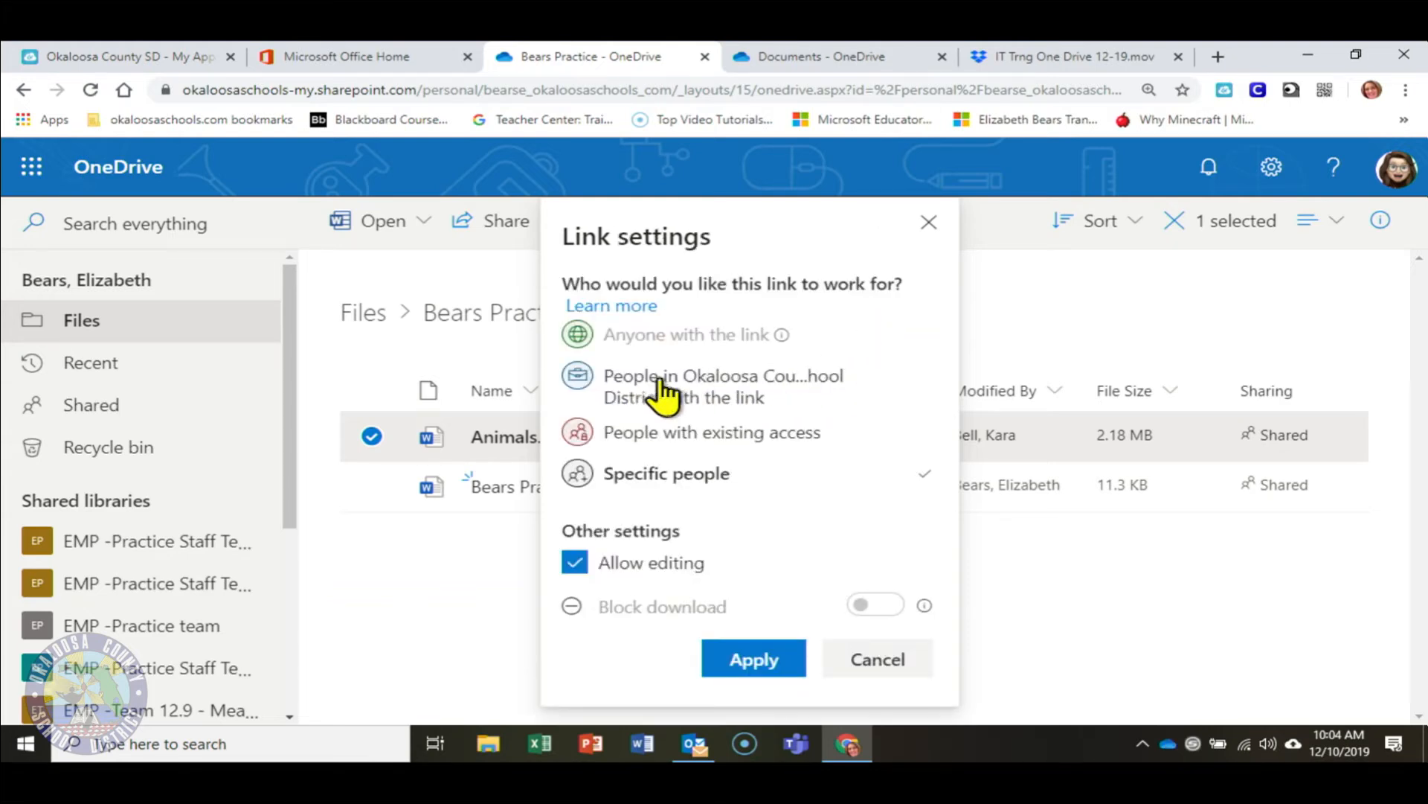
click(729, 396)
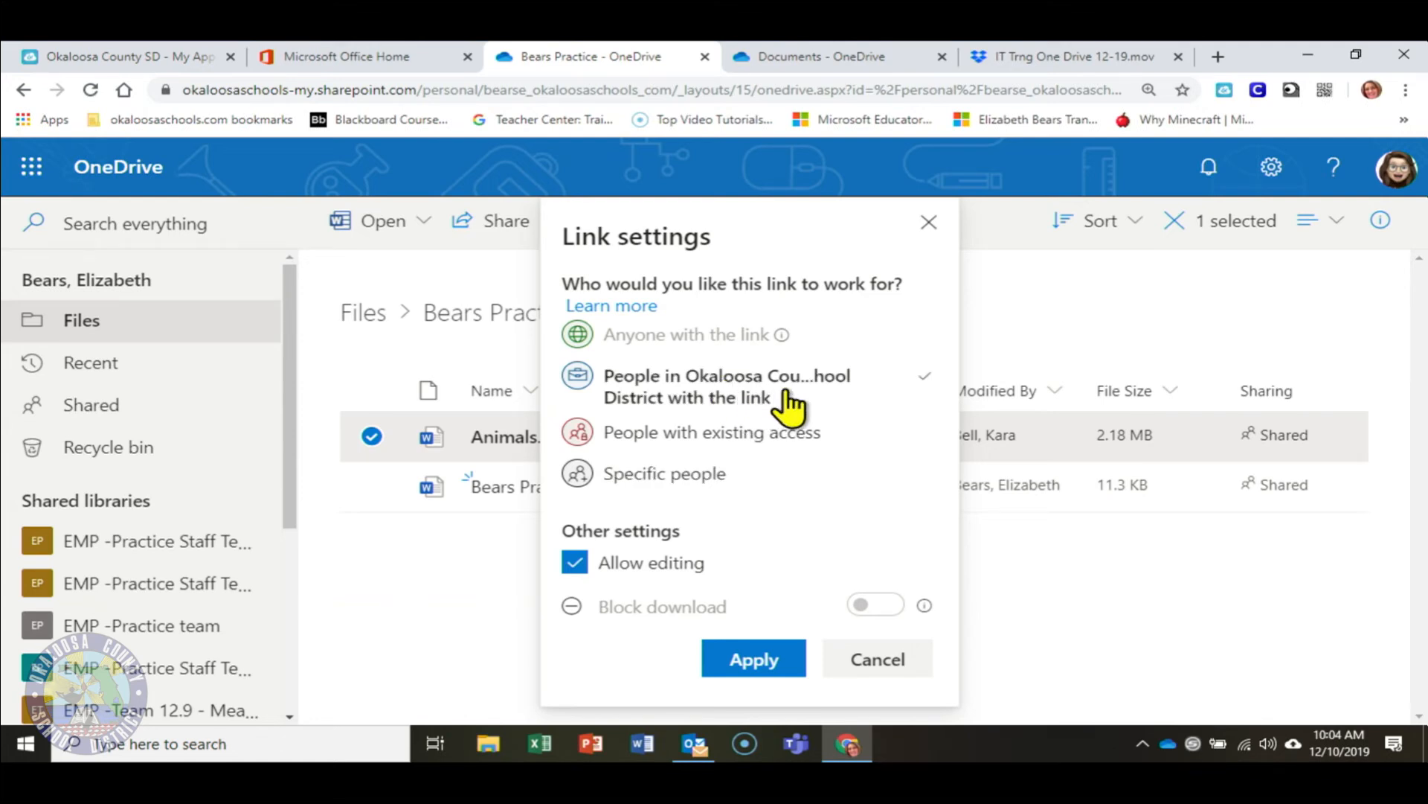
click(676, 442)
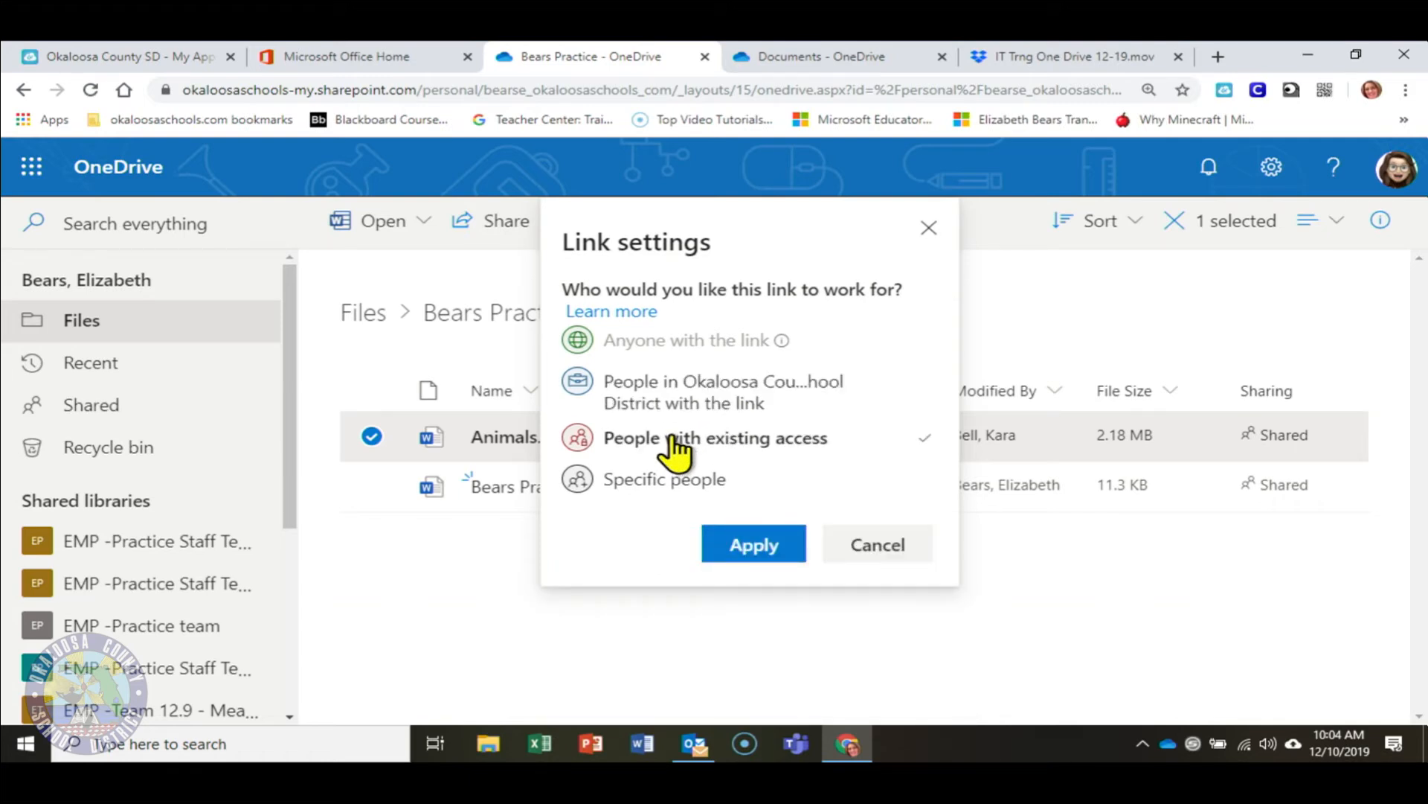
click(650, 483)
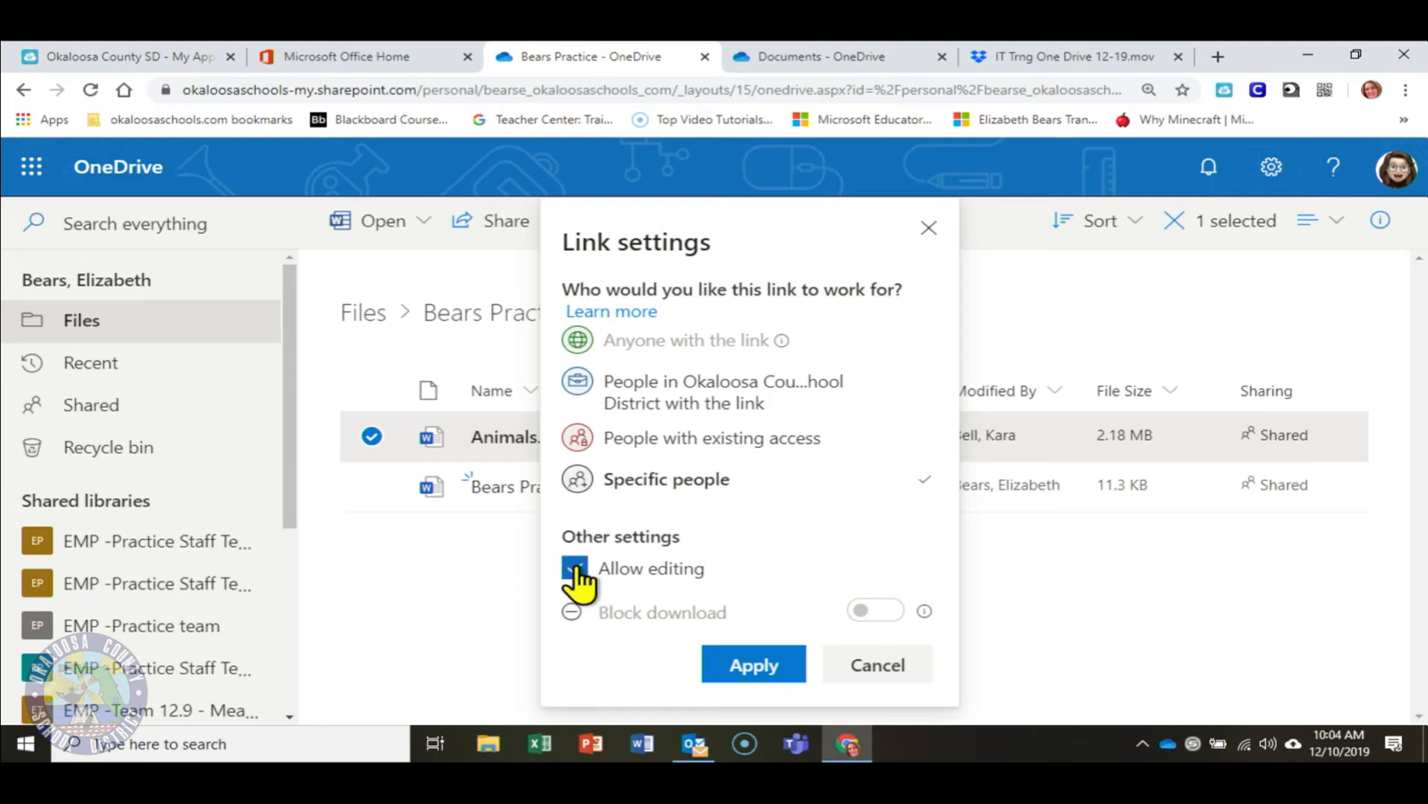
- Disable editing for the link, switch Block download on and back off, and apply the link settings
click(577, 568)
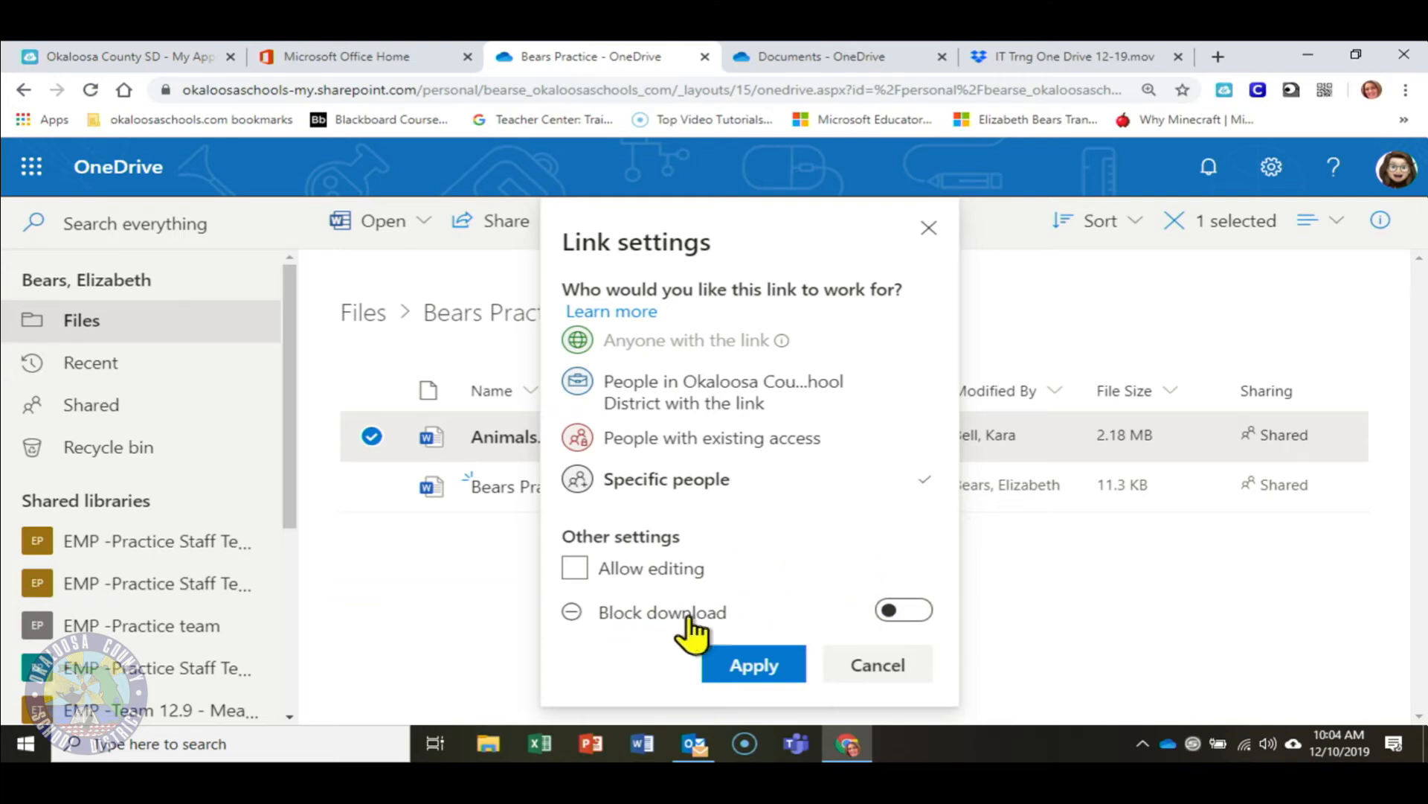
click(915, 612)
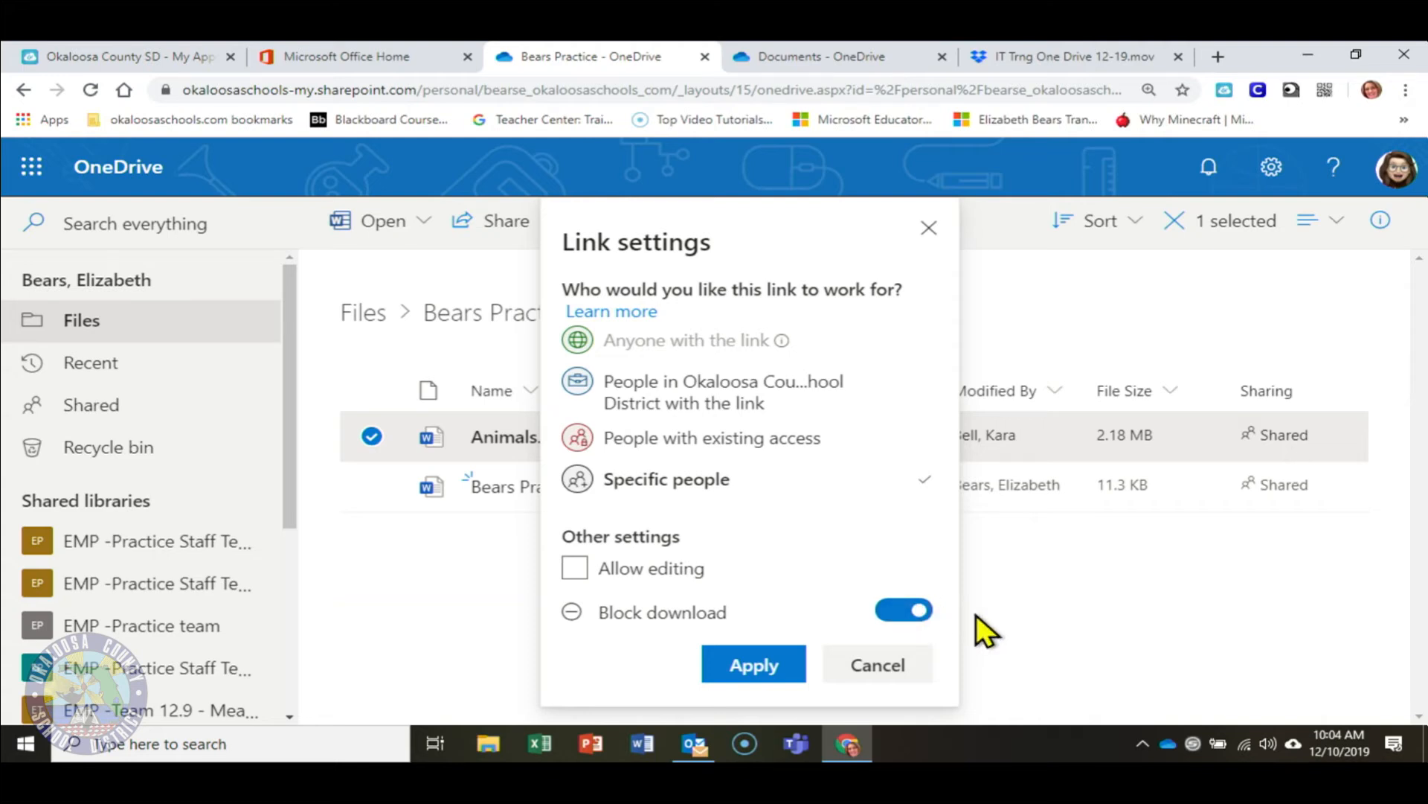
click(904, 610)
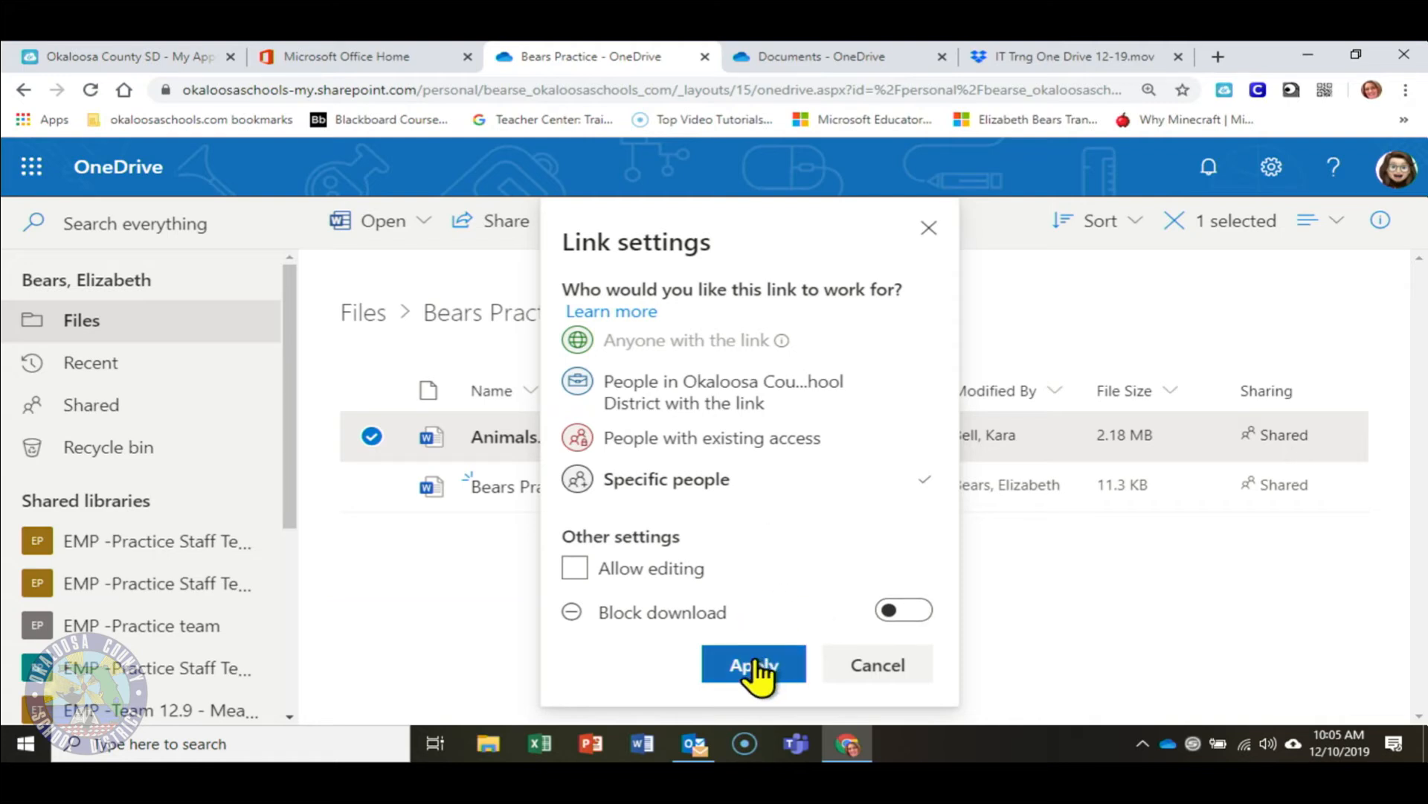
click(756, 665)
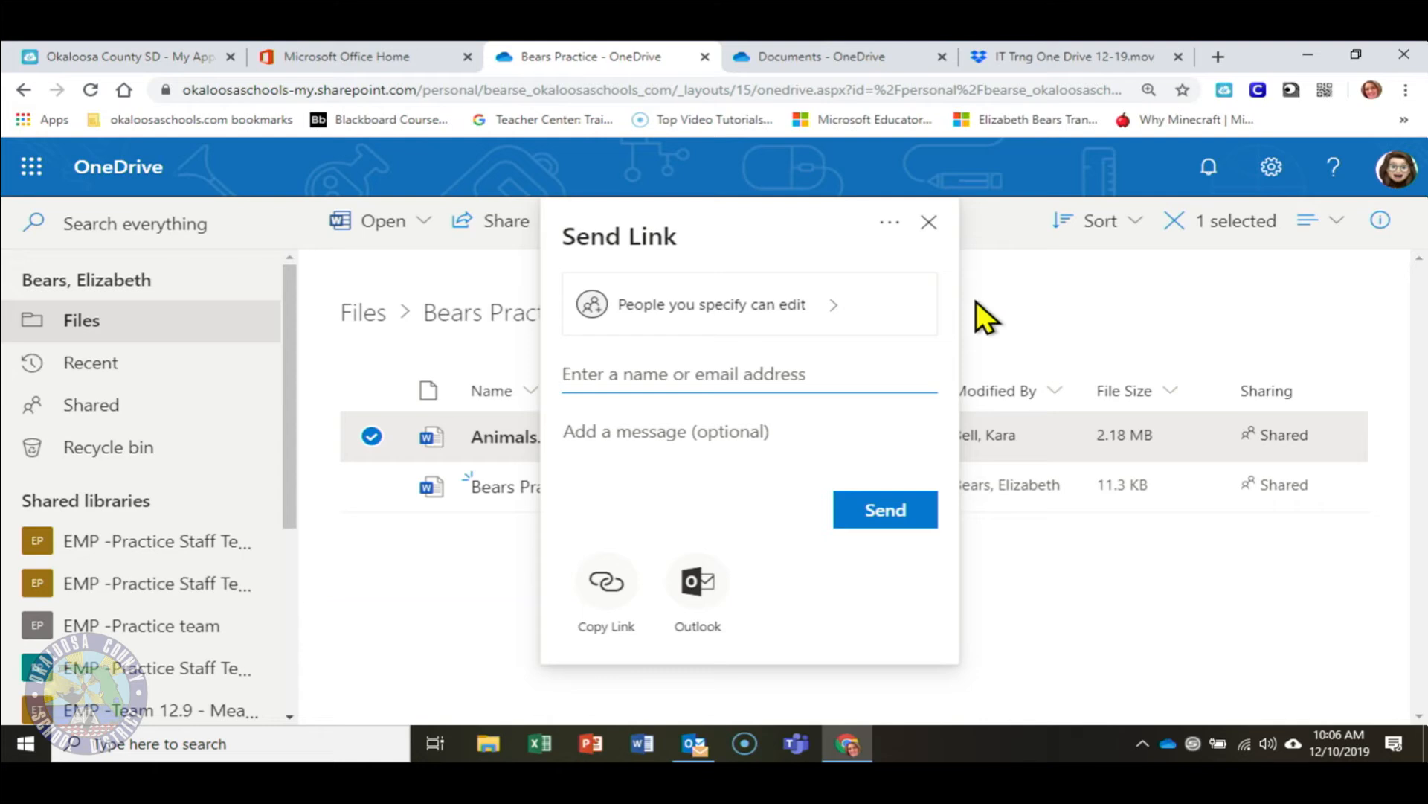
- Send the Animals.docx link to the colleague listed as Specialist with the message "Here ya go!"
text(mcs)
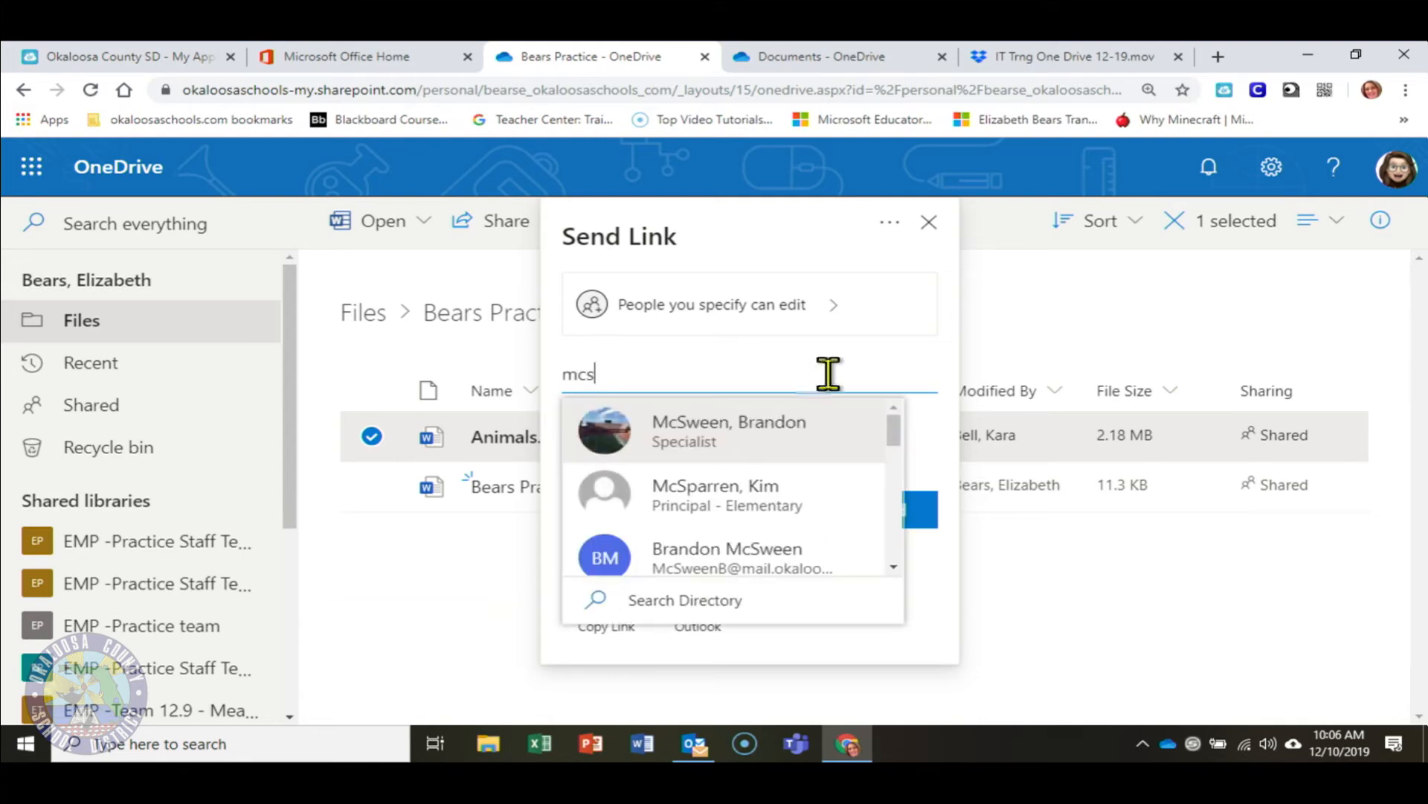
click(757, 424)
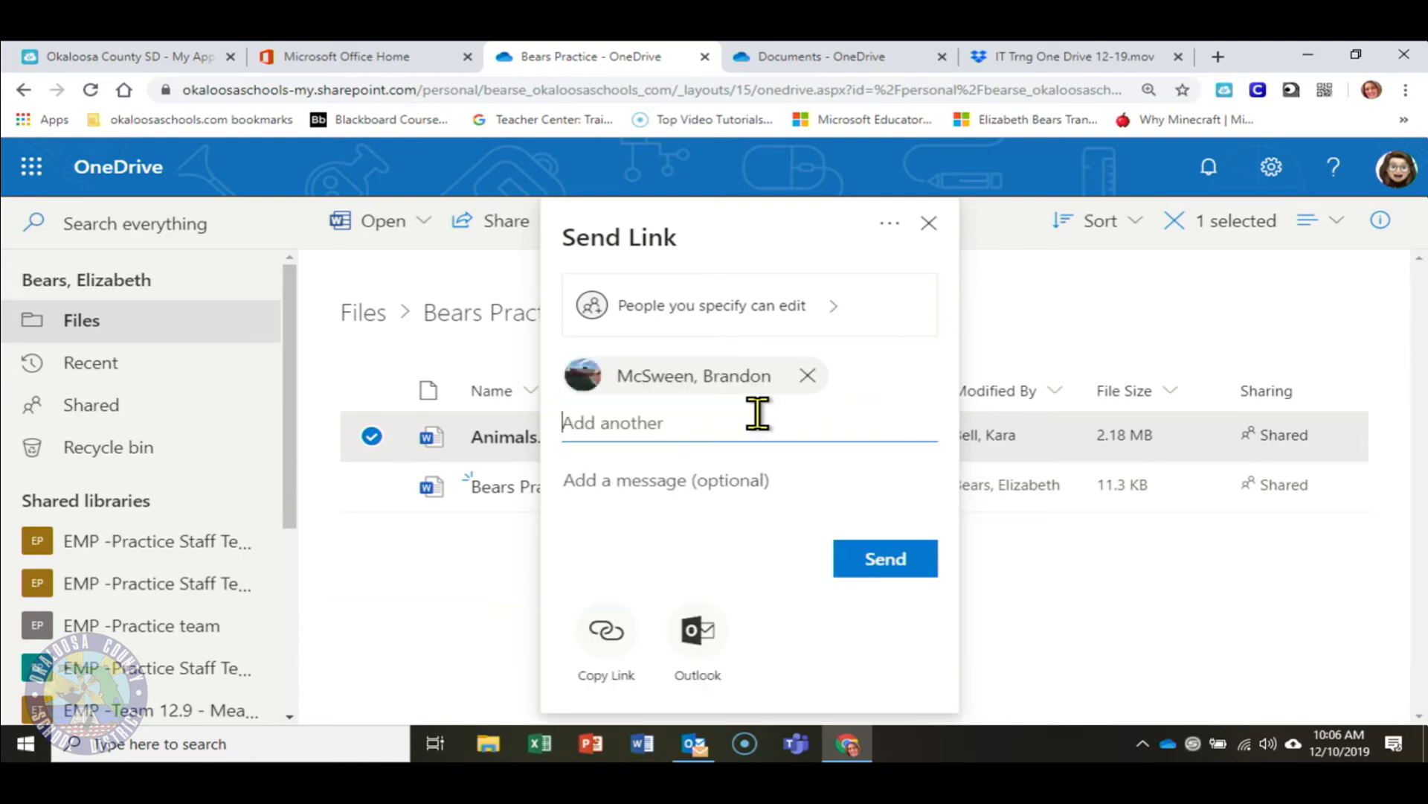
click(641, 471)
text(Here ya )
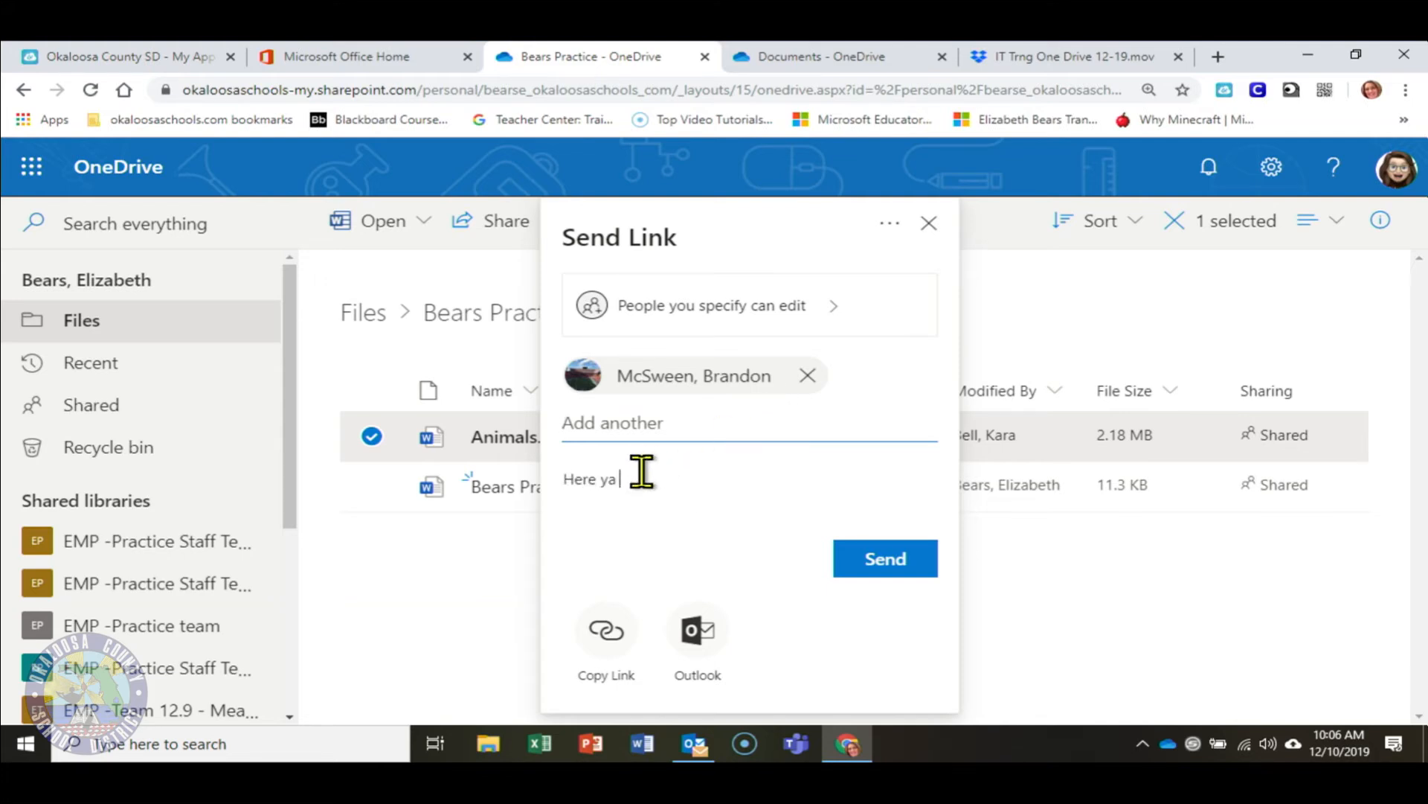
text(go!)
click(883, 559)
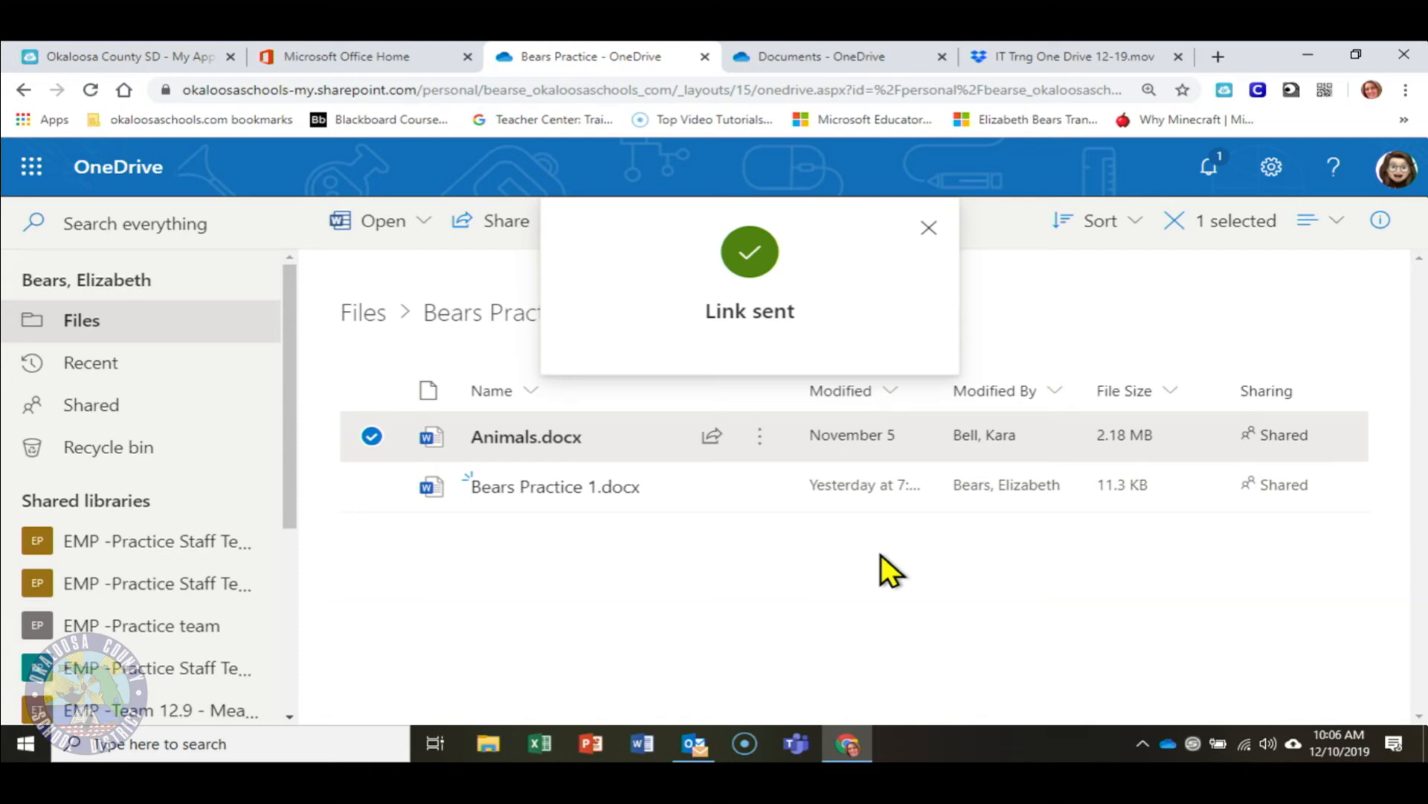
- Examine the Animals.docx file card, including its viewer list and Inside look options, then dismiss it
mouse_move(699, 440)
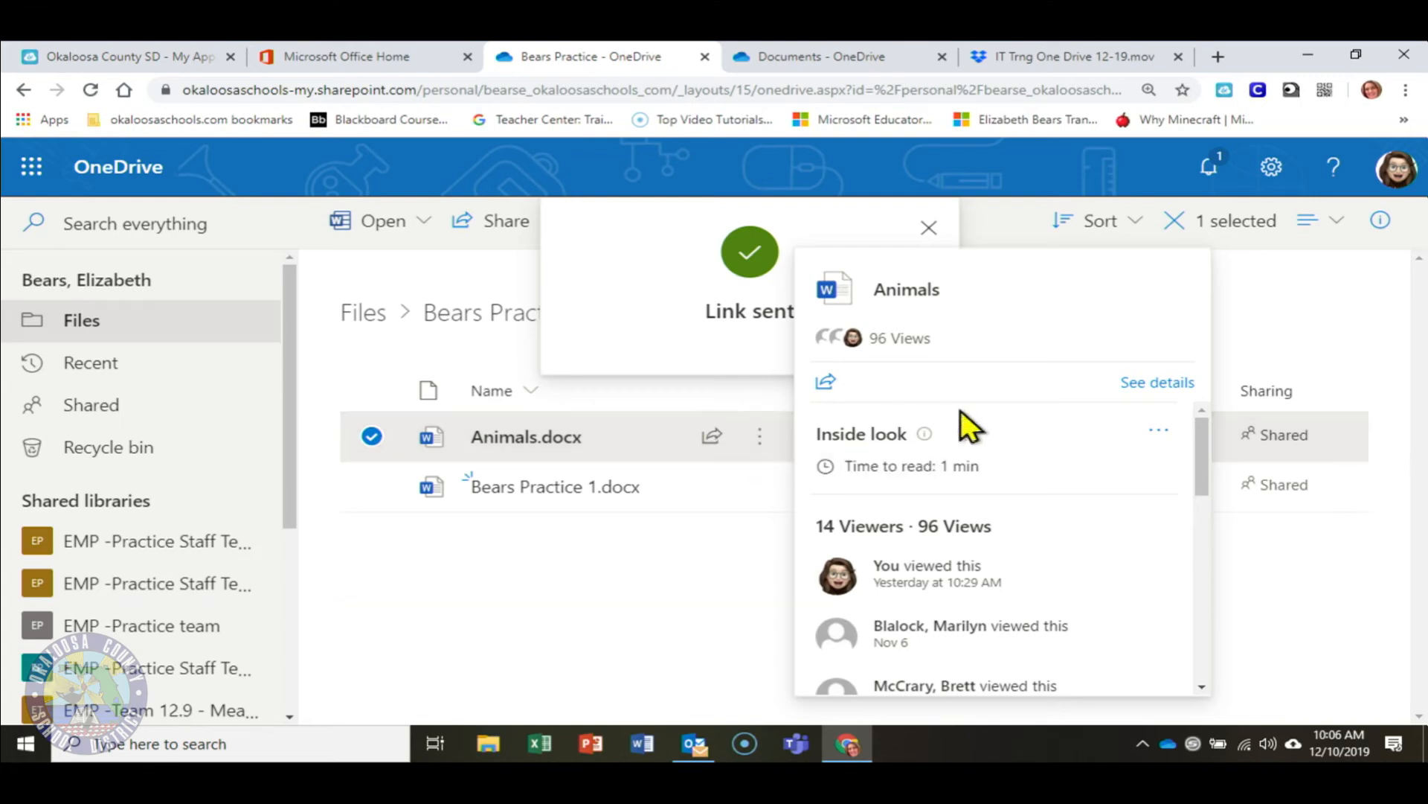
scroll(1006, 525, down, 3)
scroll(1006, 525, down, 6)
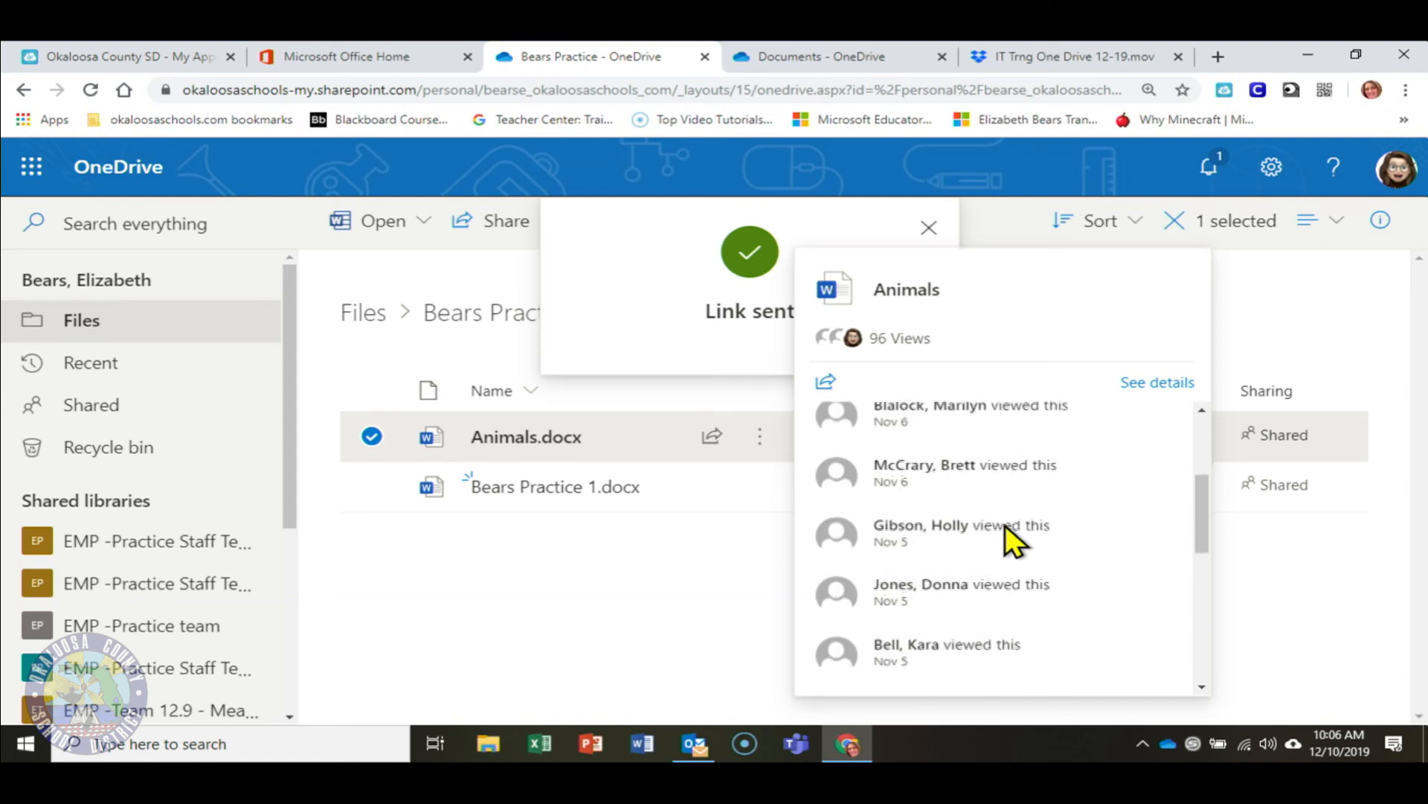
scroll(1006, 525, up, 8)
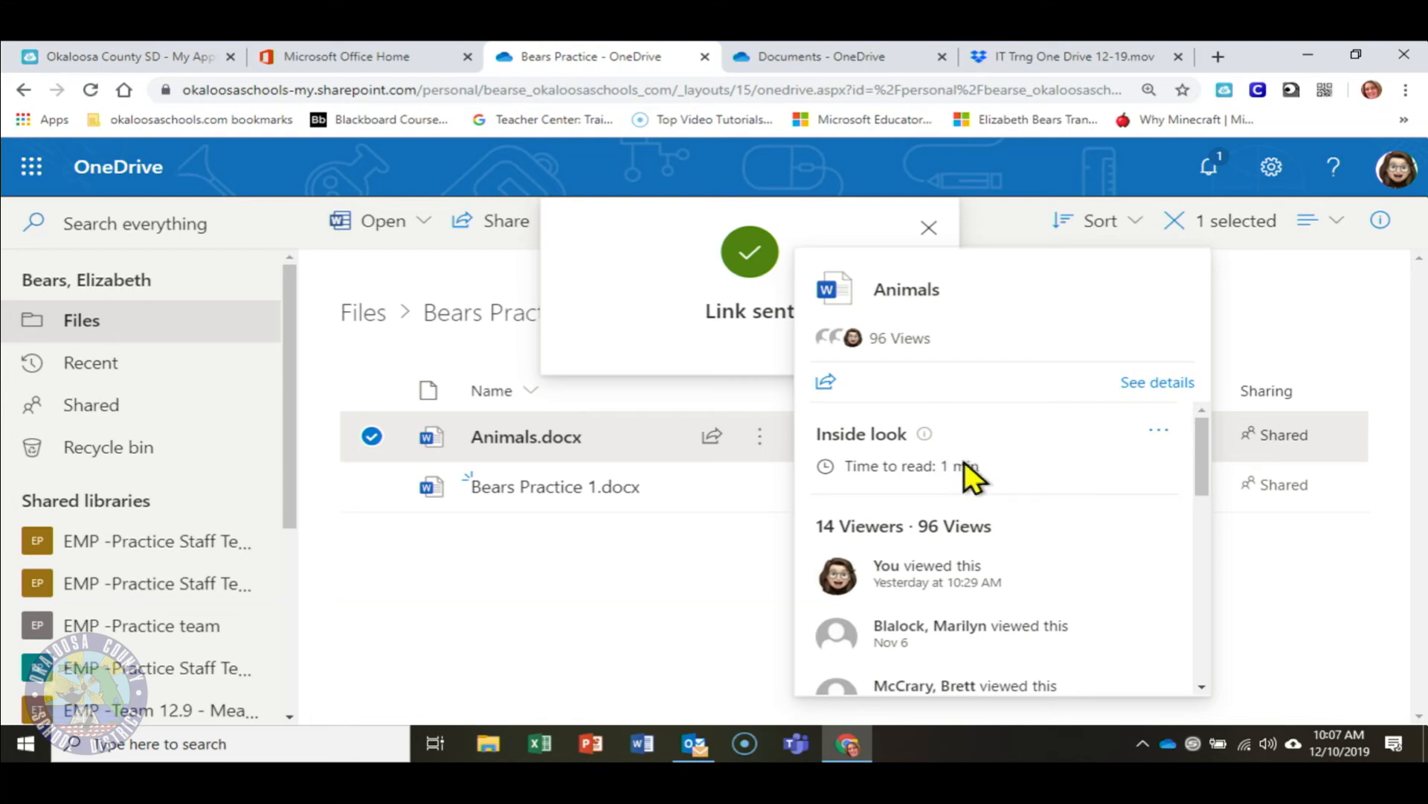
click(1157, 432)
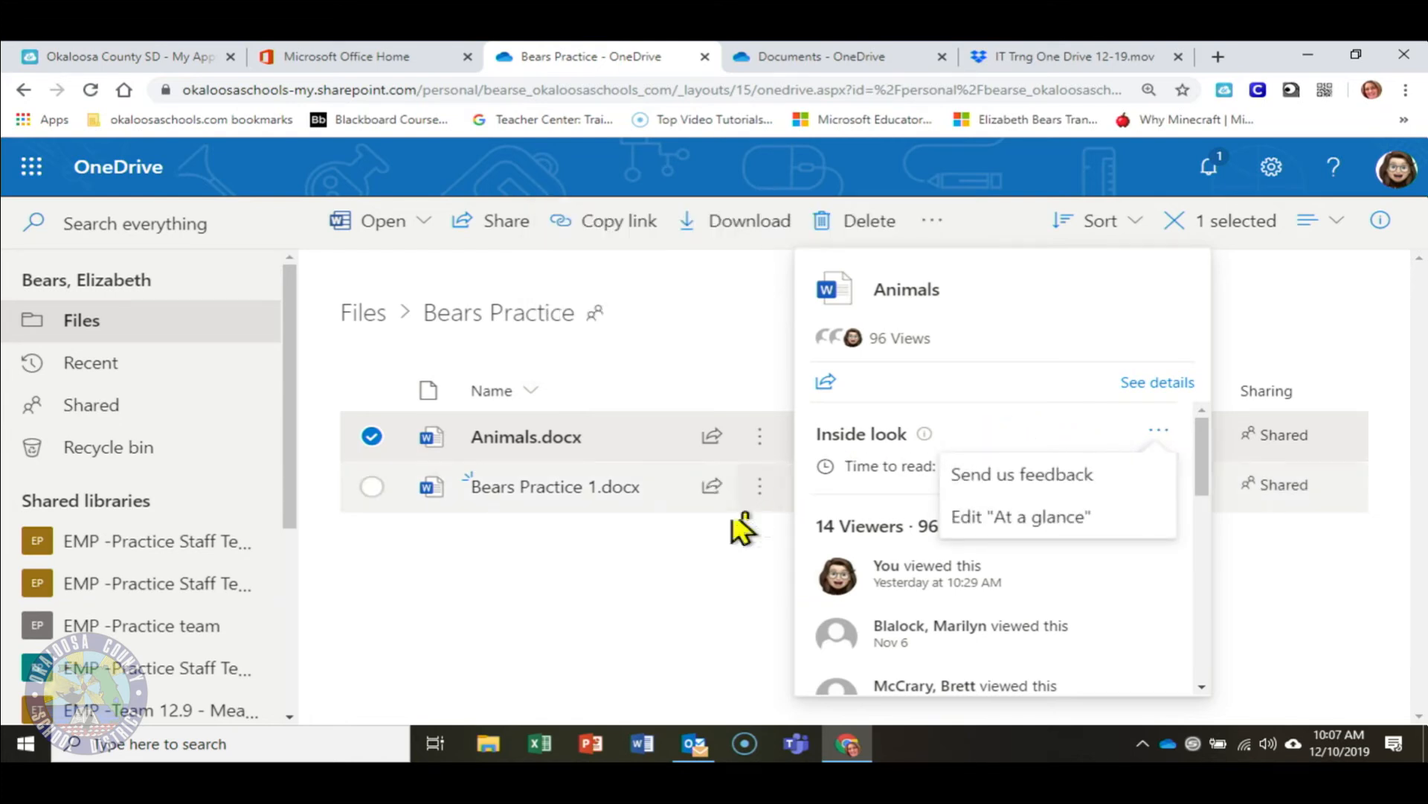
click(638, 577)
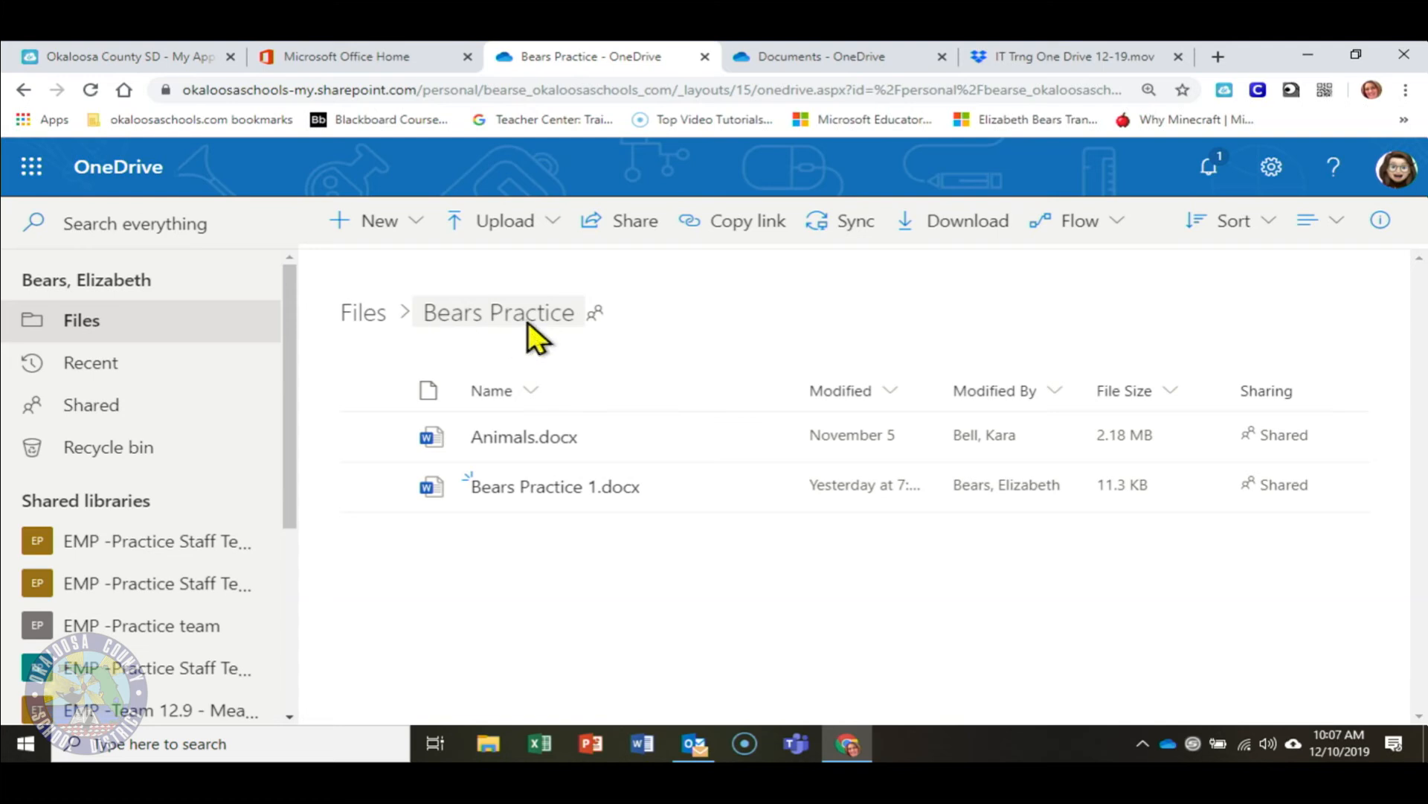
- Return to Files, start sharing the Bears Practice 2 folder, and add the Specialist colleague as recipient
click(374, 321)
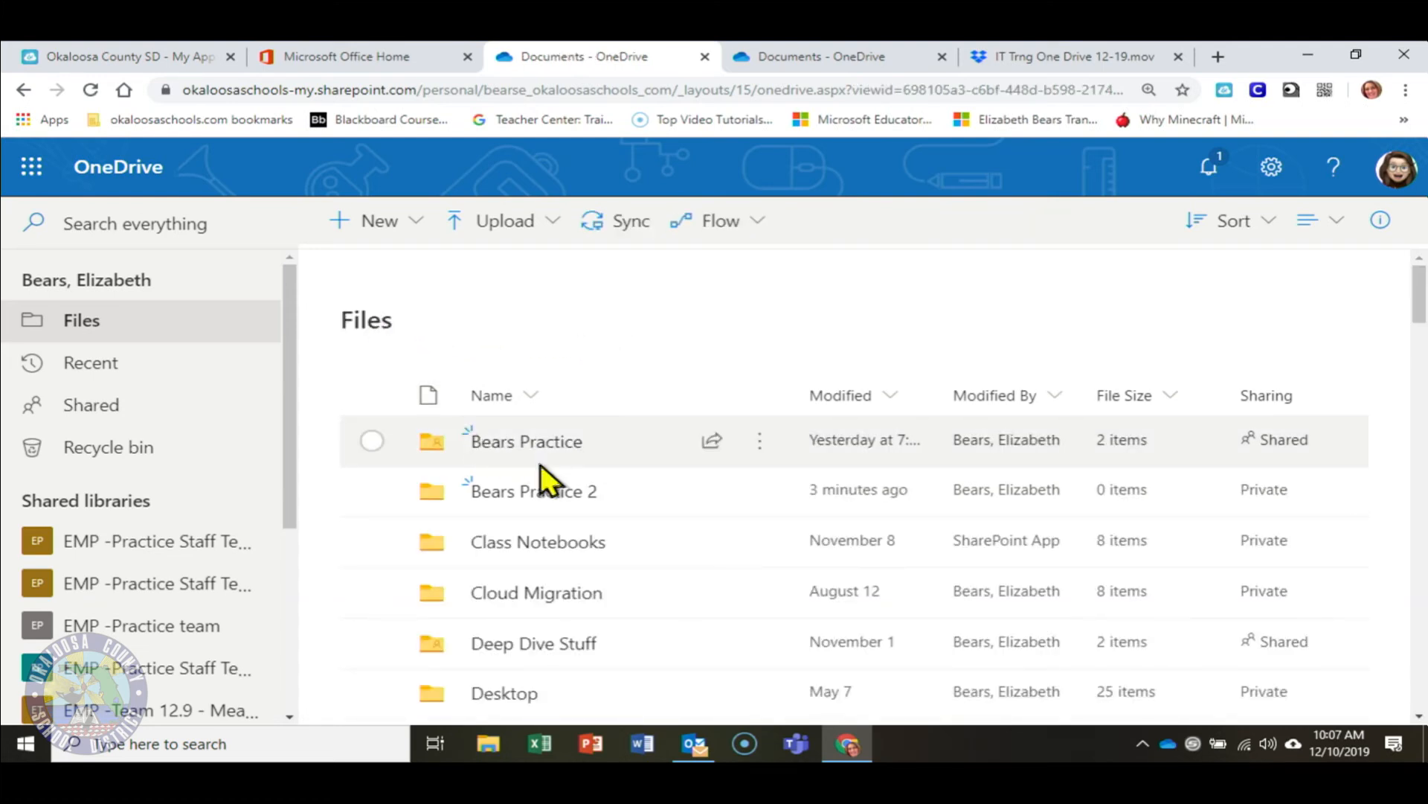
click(371, 491)
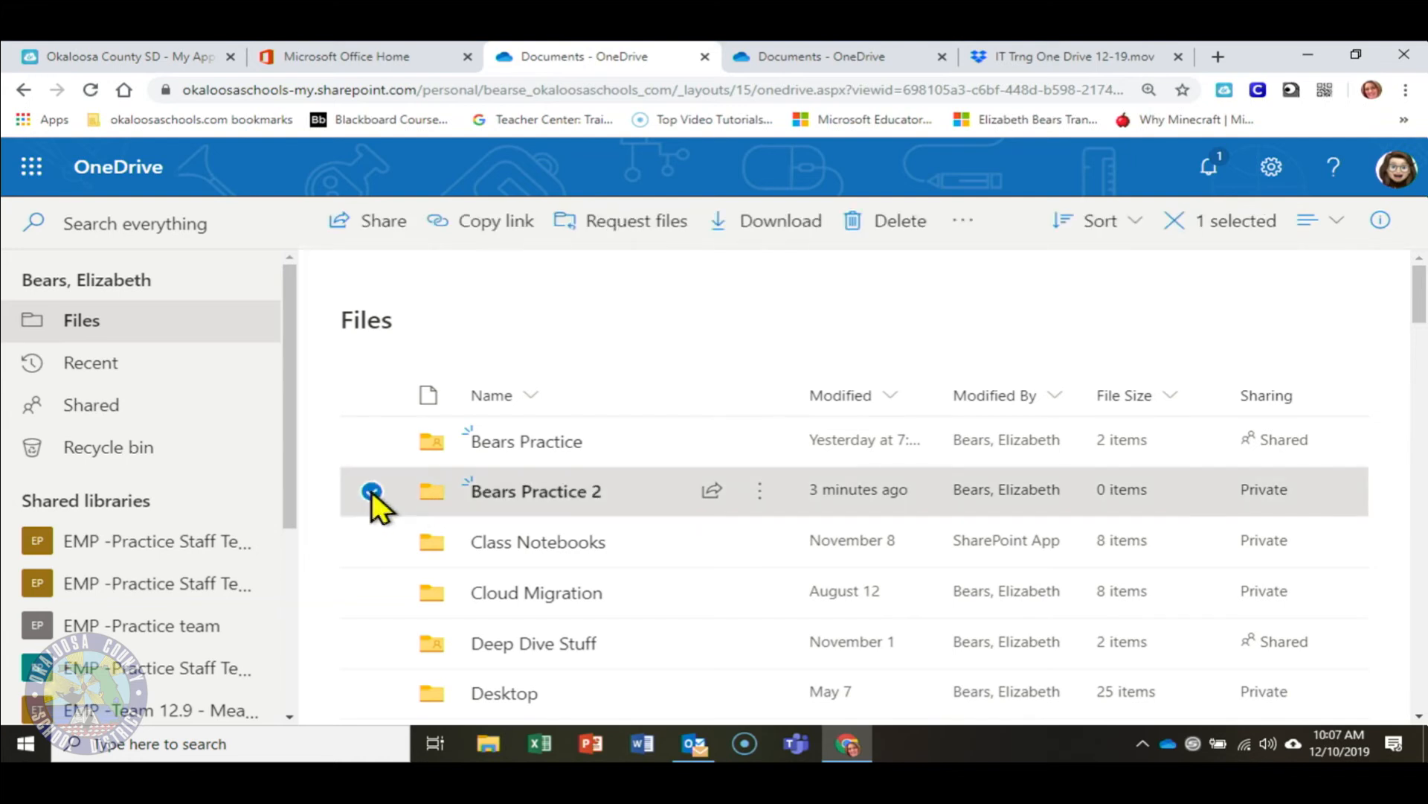
click(713, 491)
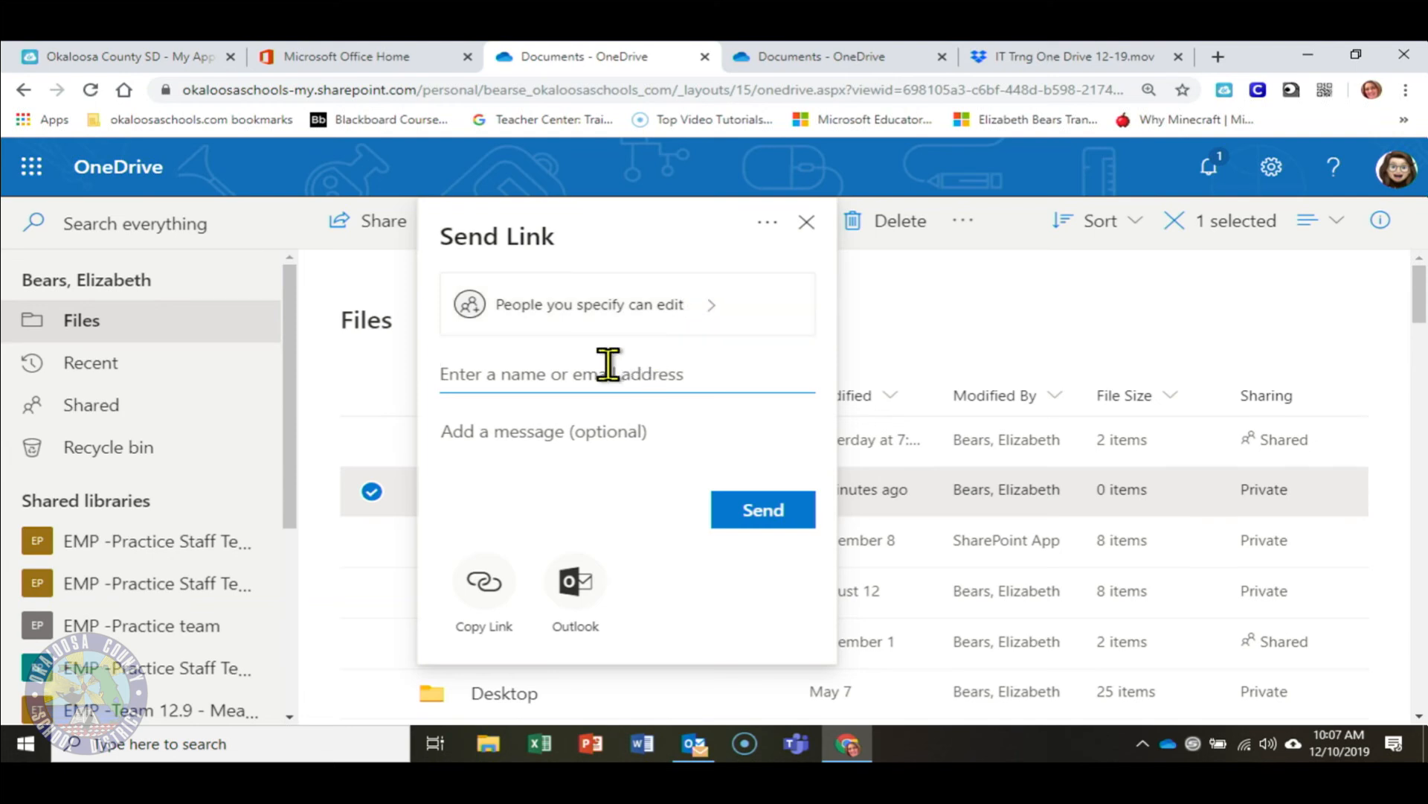
text(mc)
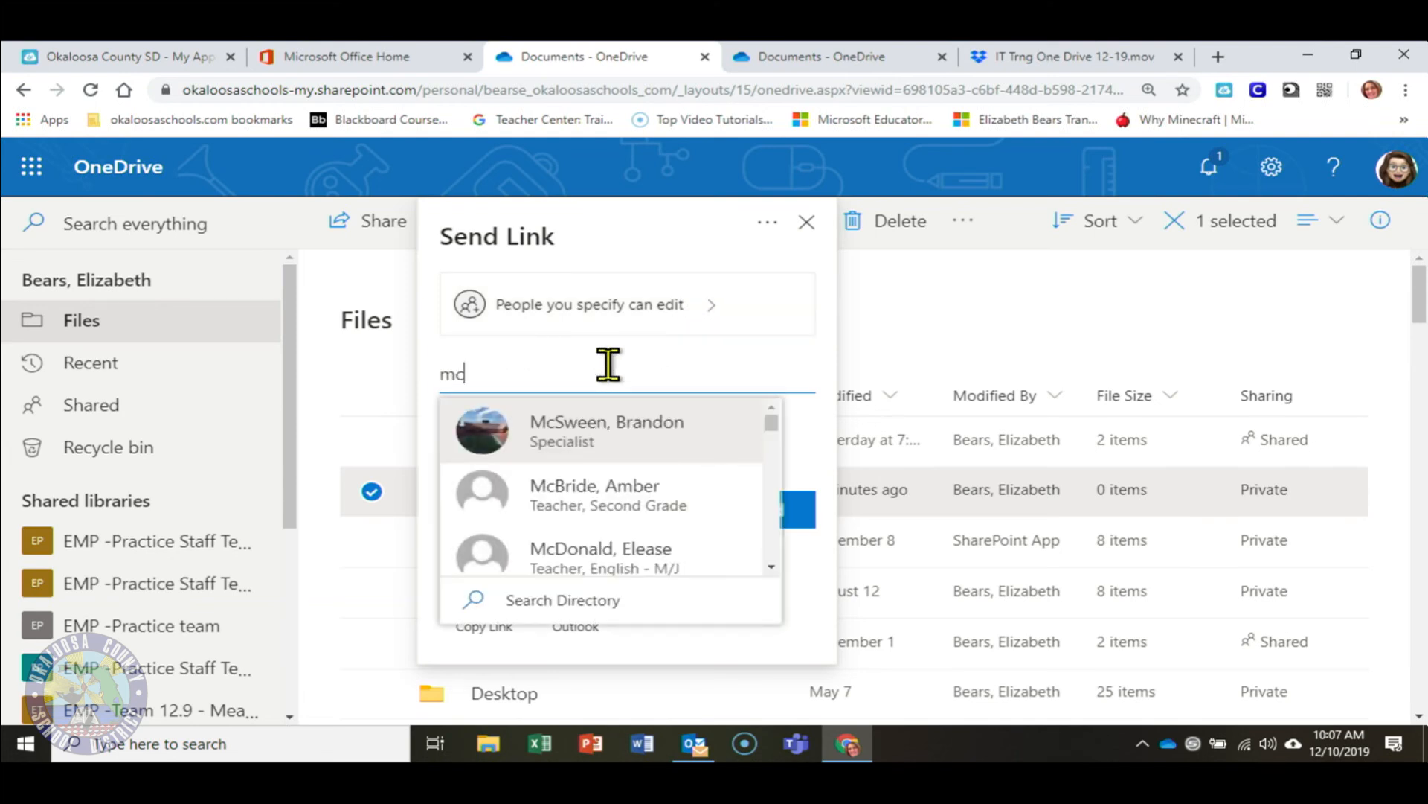
click(606, 434)
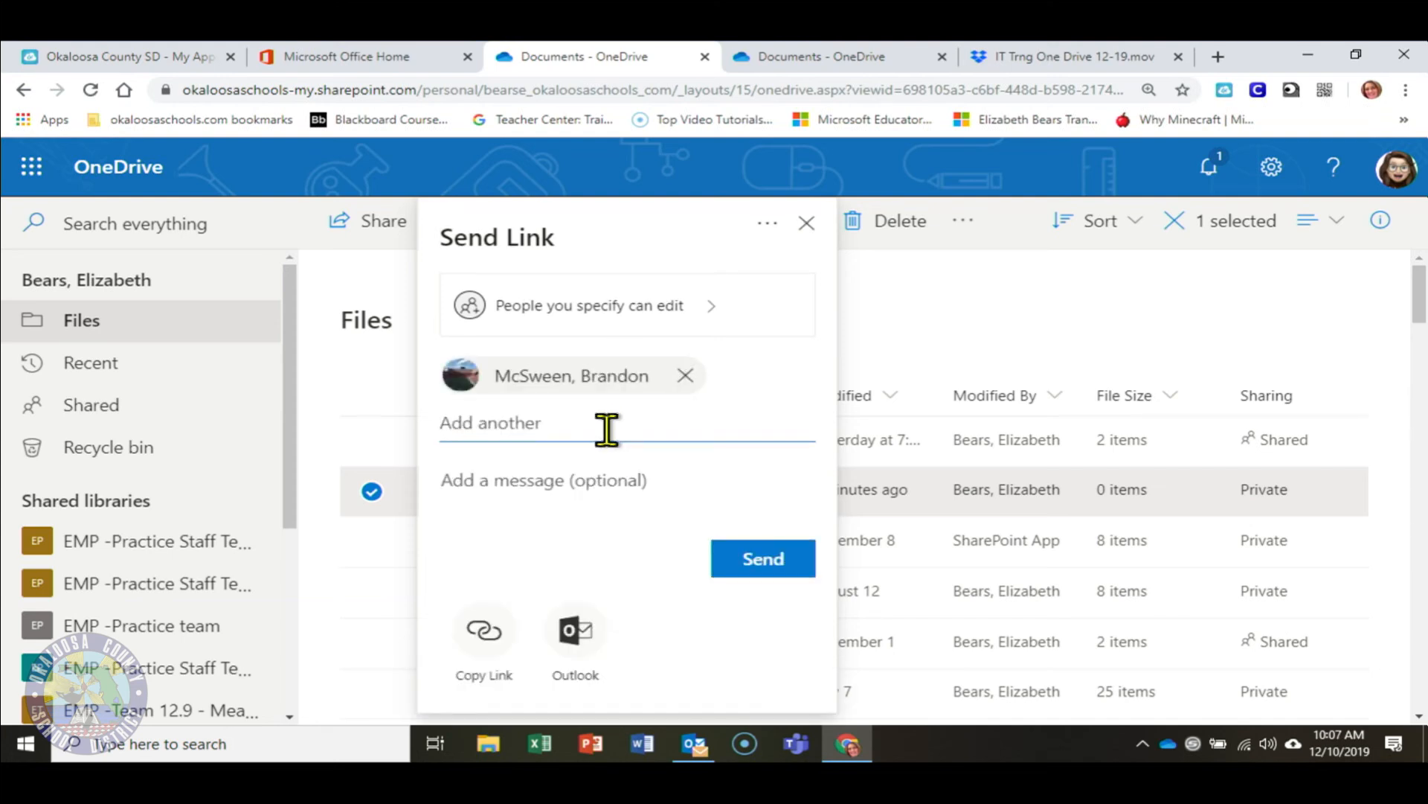
- Add the message "Group folder" to the Bears Practice 2 link, send it, and close the confirmation
click(549, 478)
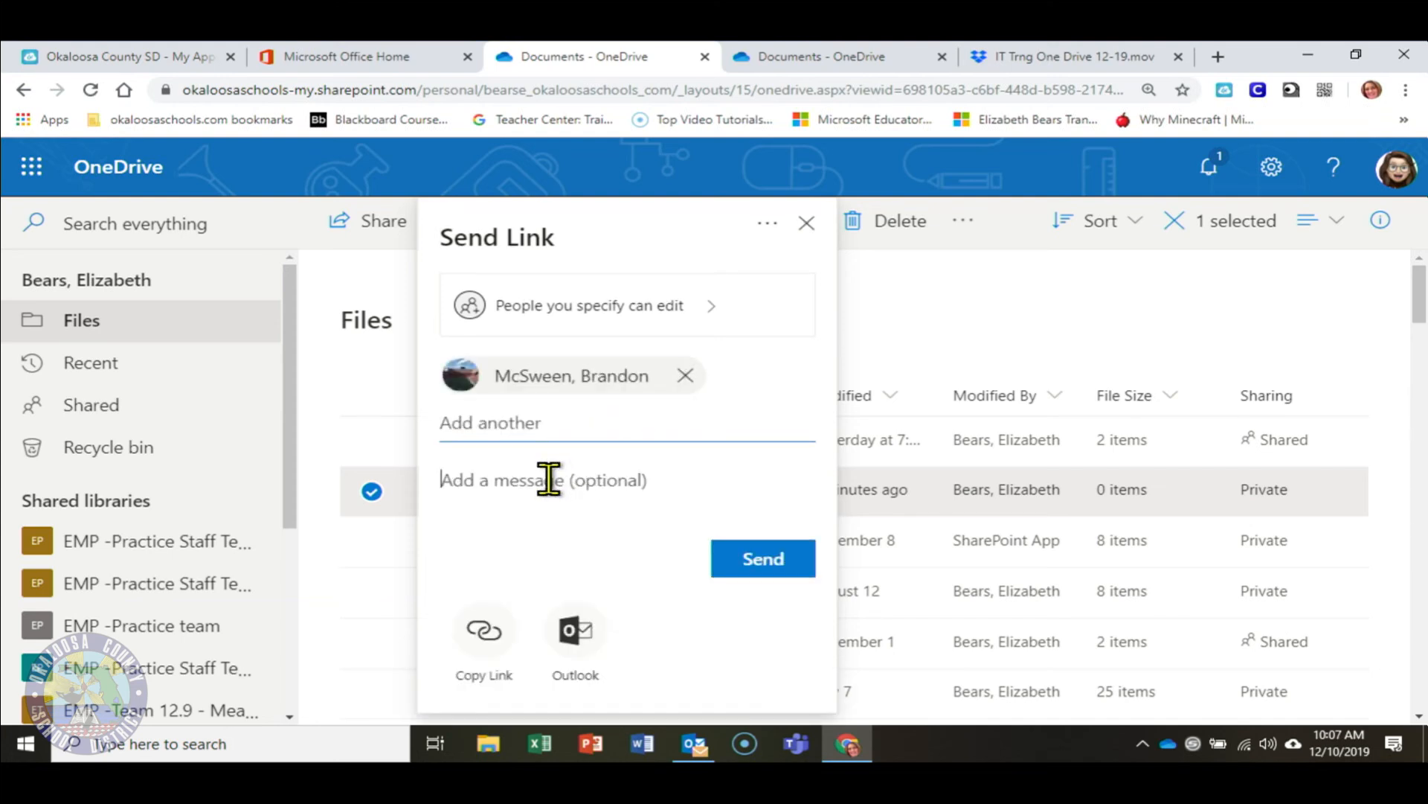
text(Group )
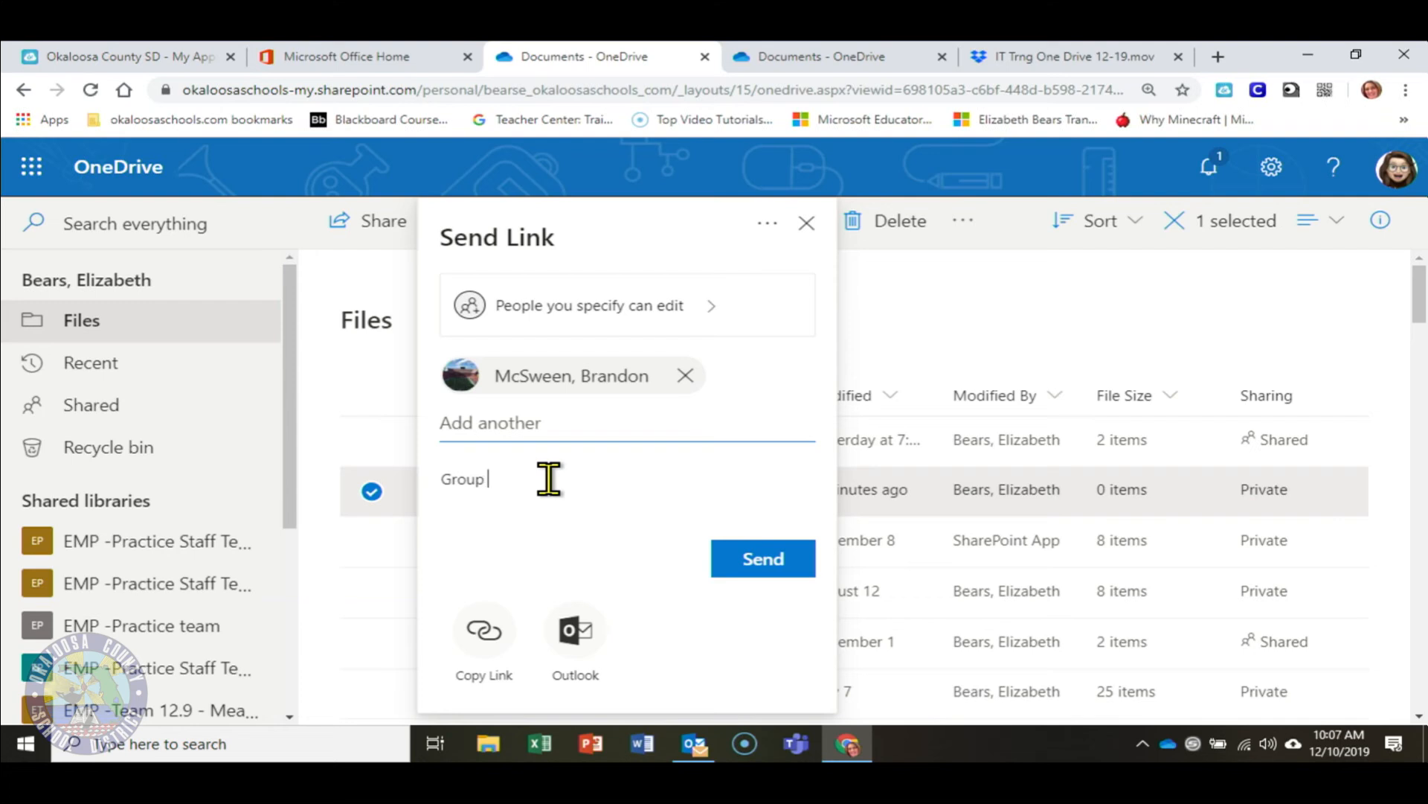
text(folder)
click(753, 558)
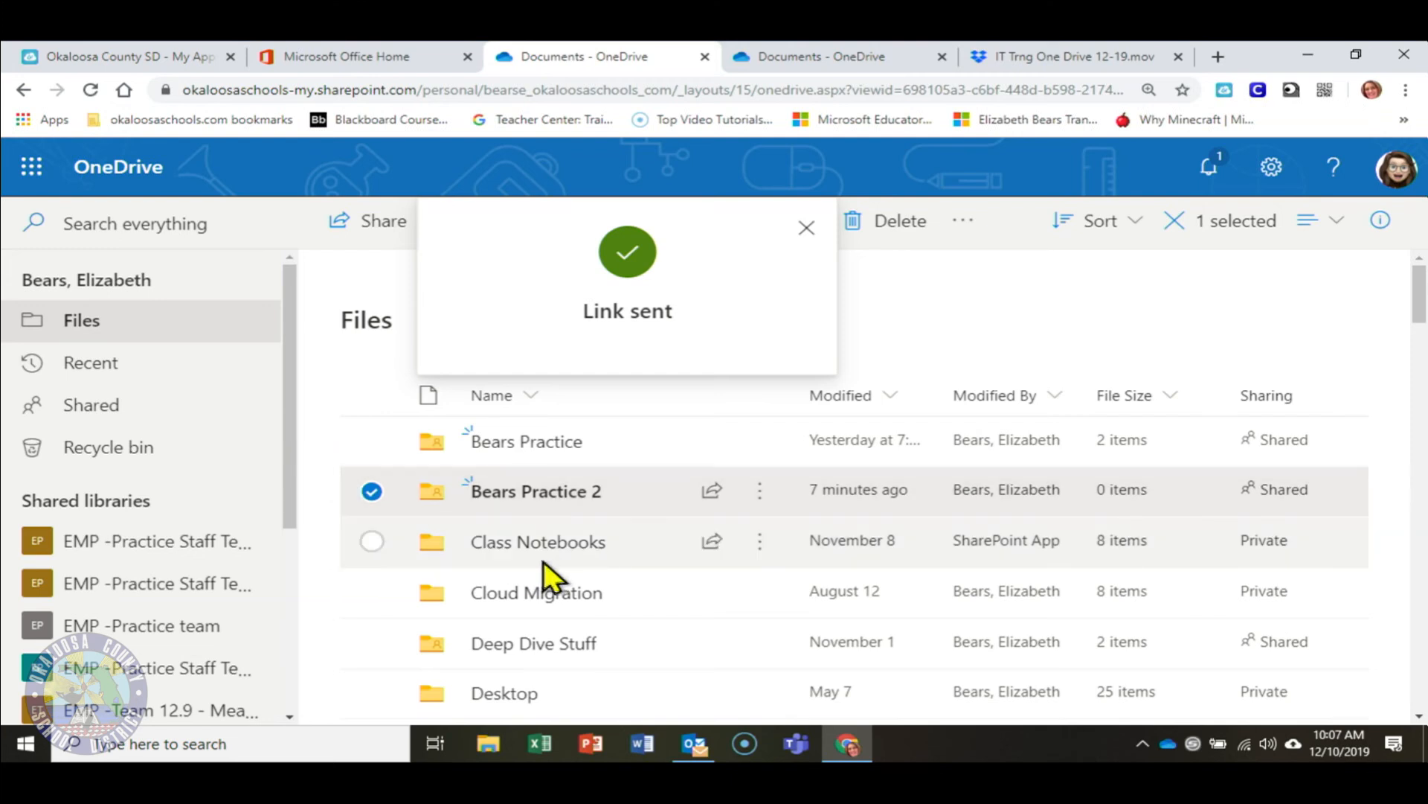
click(806, 228)
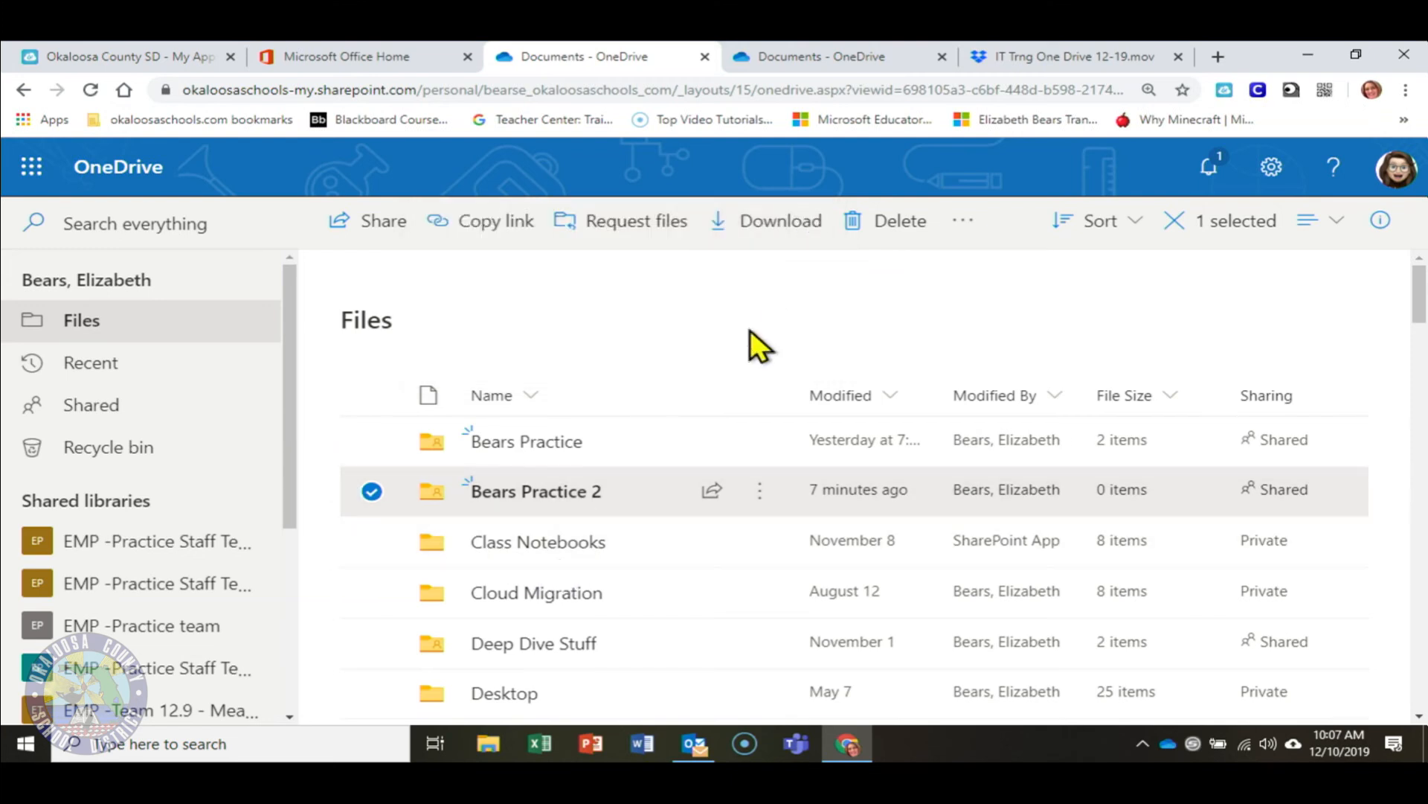
- Find Cloud Training.docx in Files, start sharing it, and add the Specialist colleague as recipient
scroll(678, 507, down, 3)
scroll(675, 500, down, 12)
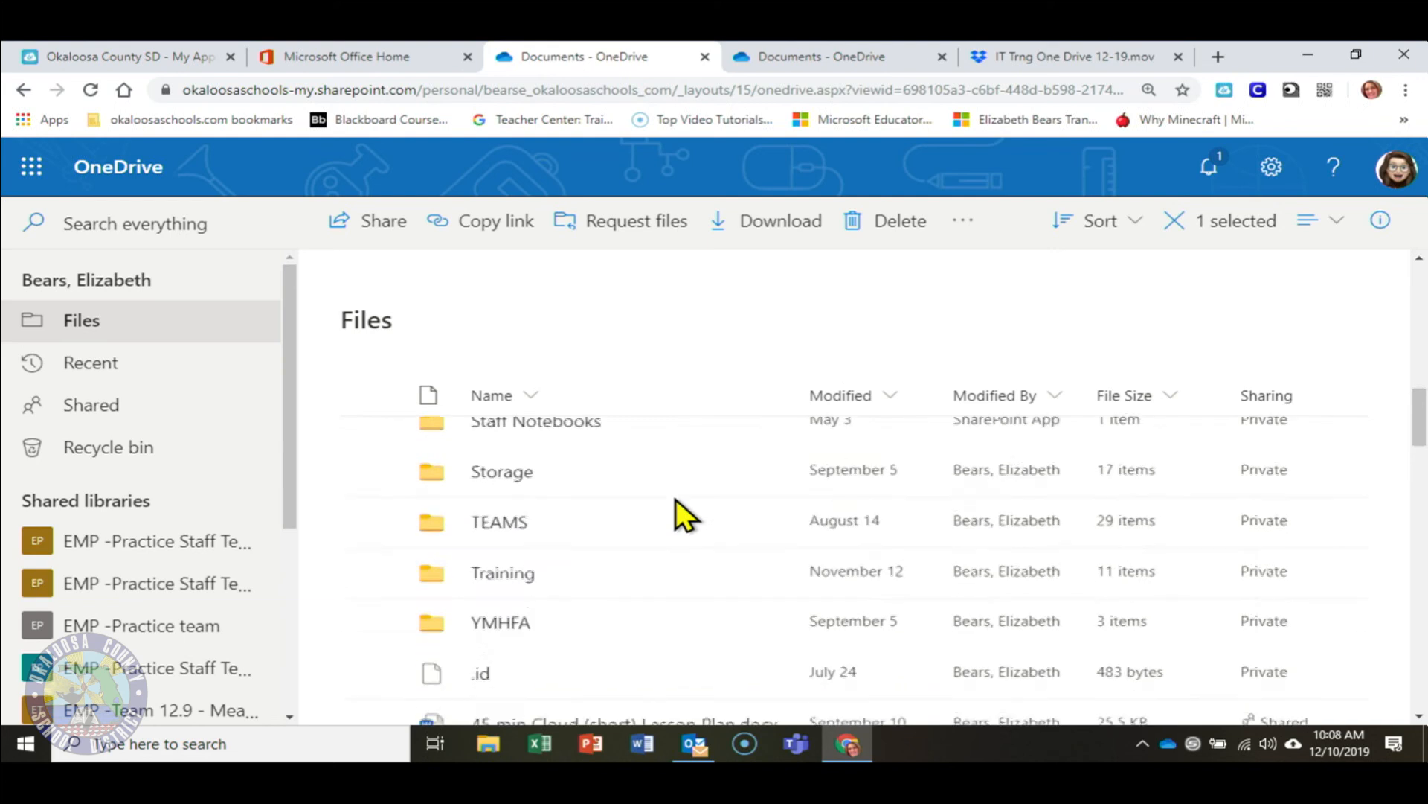
scroll(675, 499, down, 4)
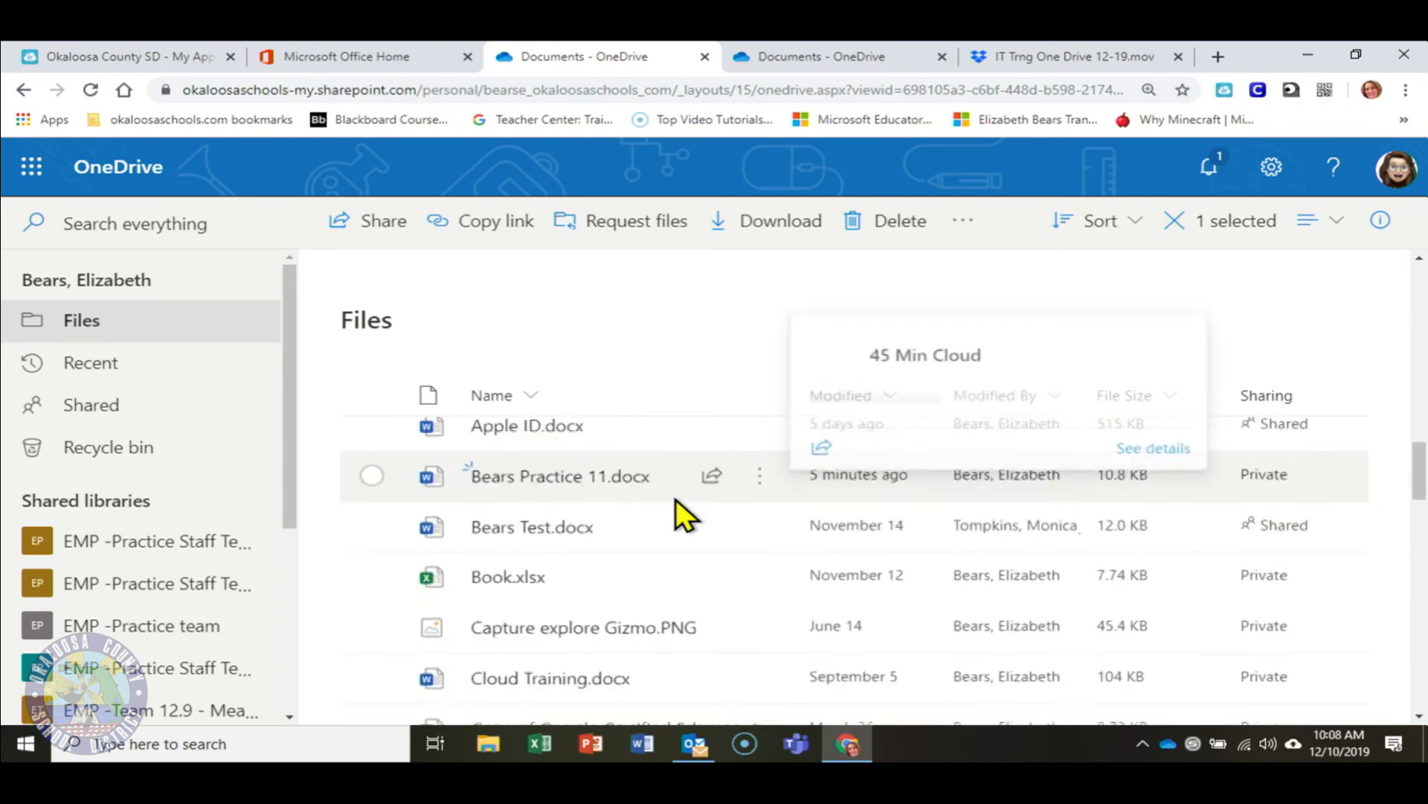
scroll(675, 498, down, 2)
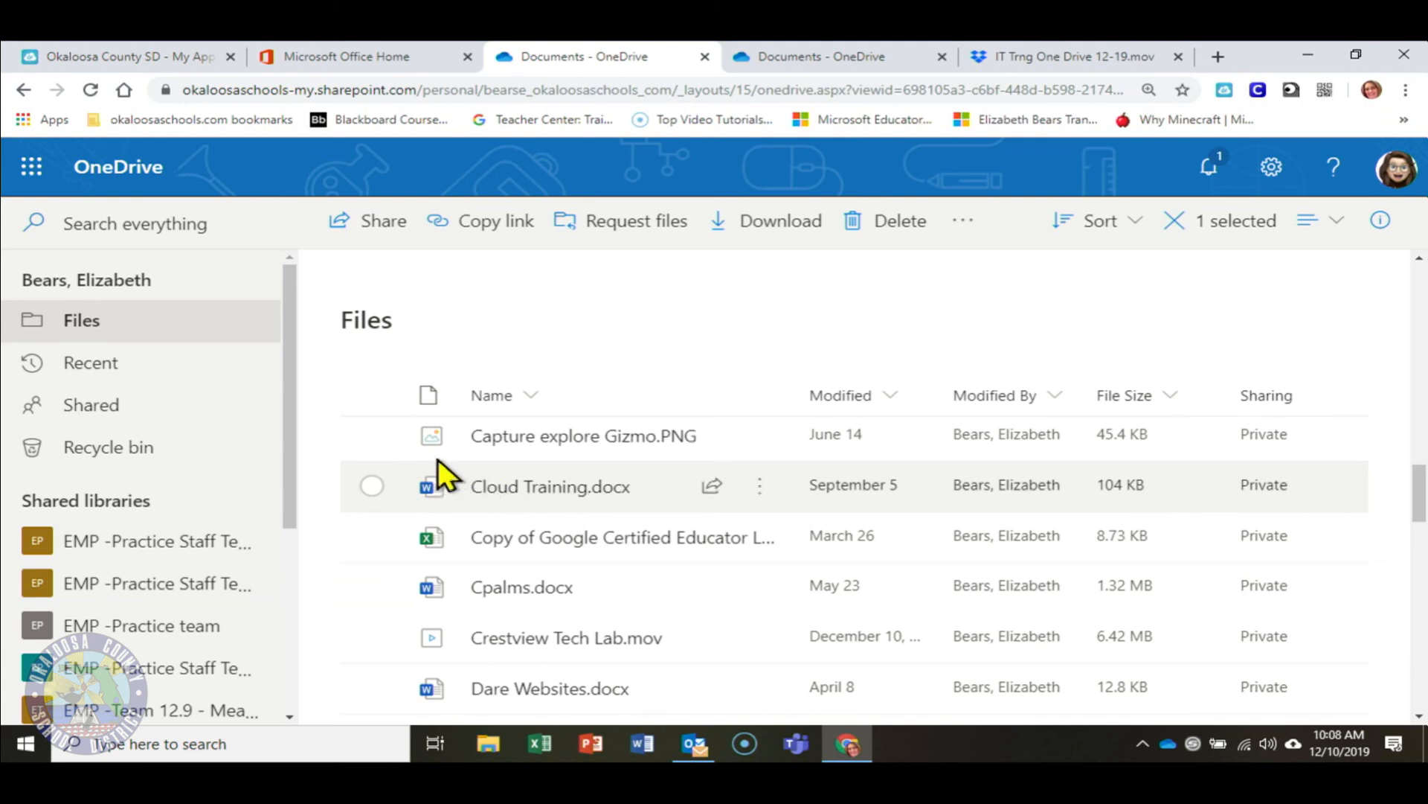
click(372, 485)
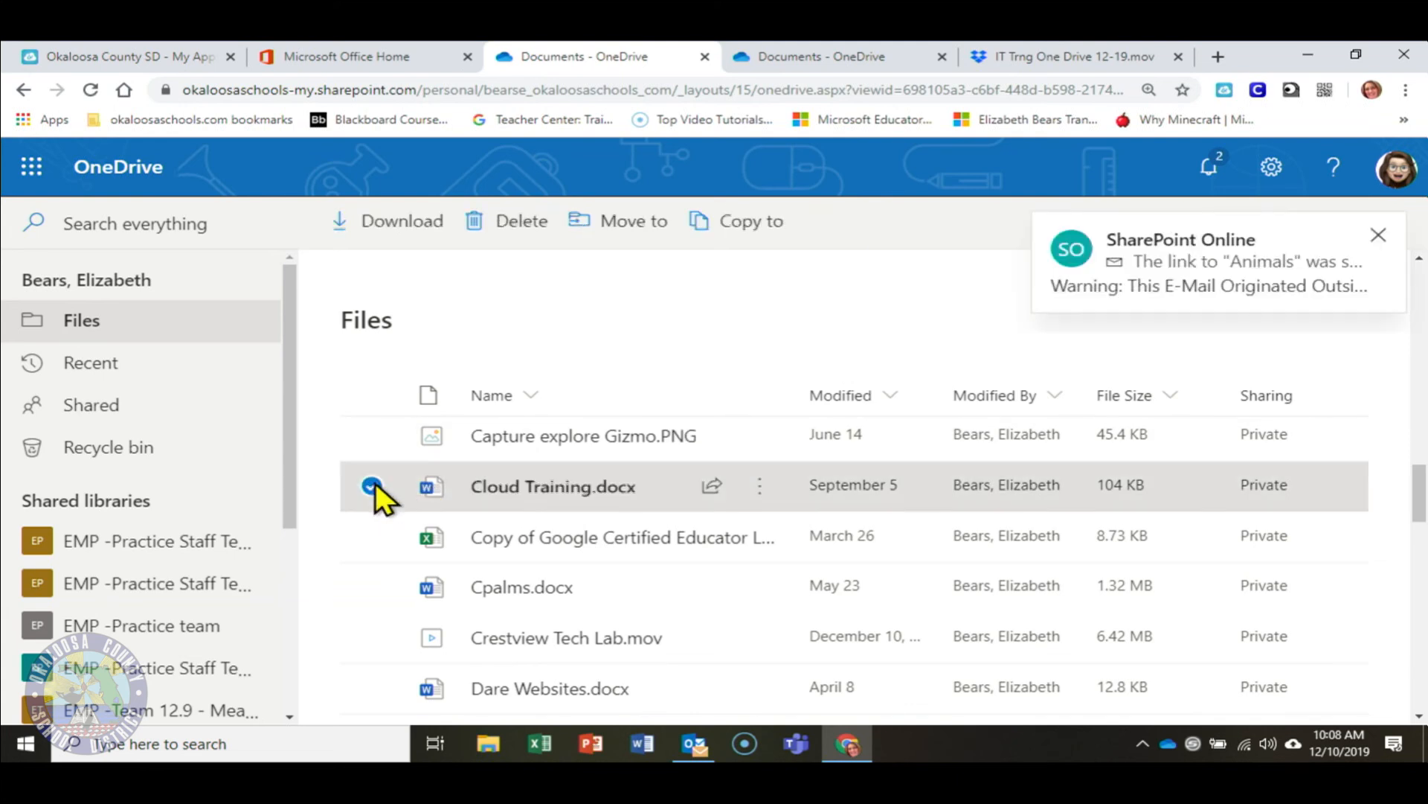
click(712, 486)
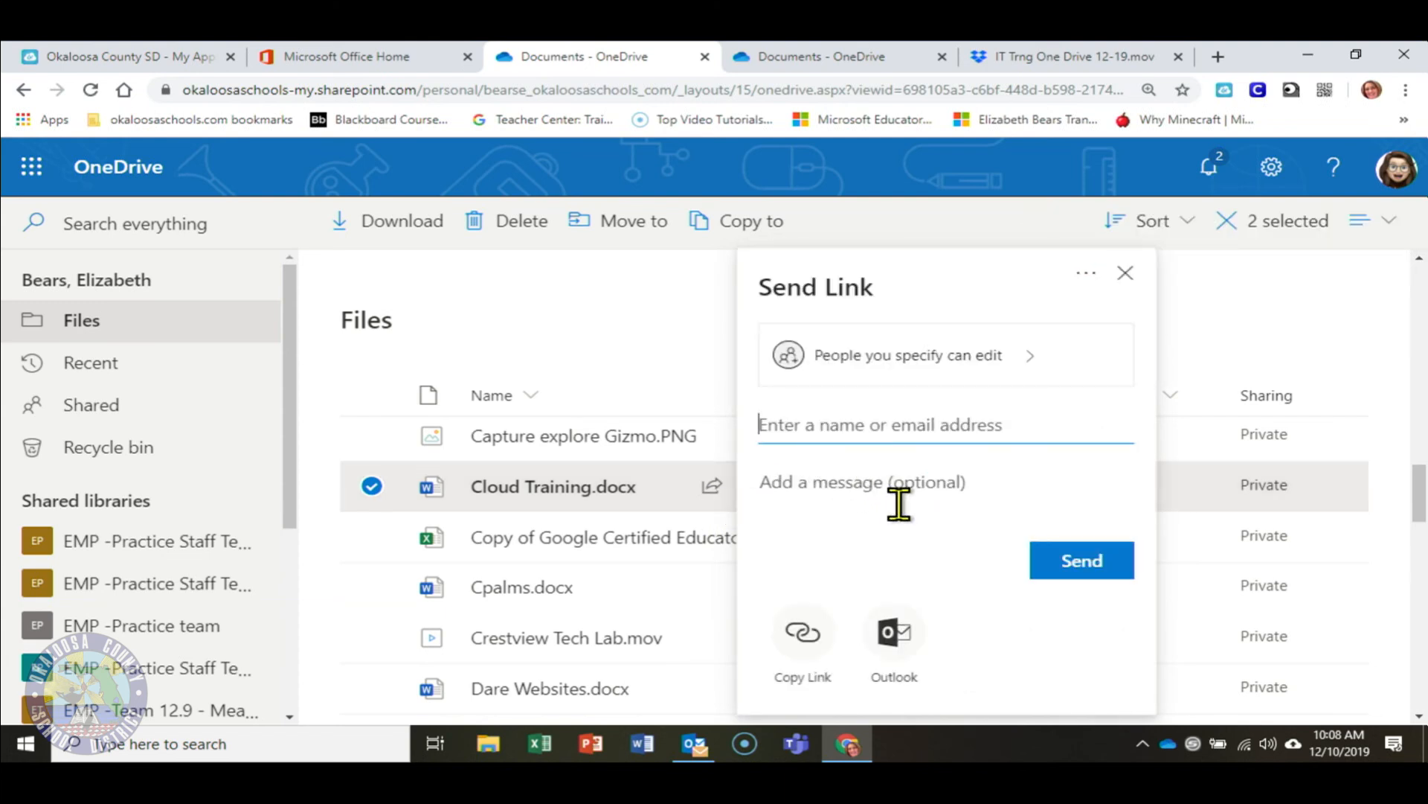
text(md)
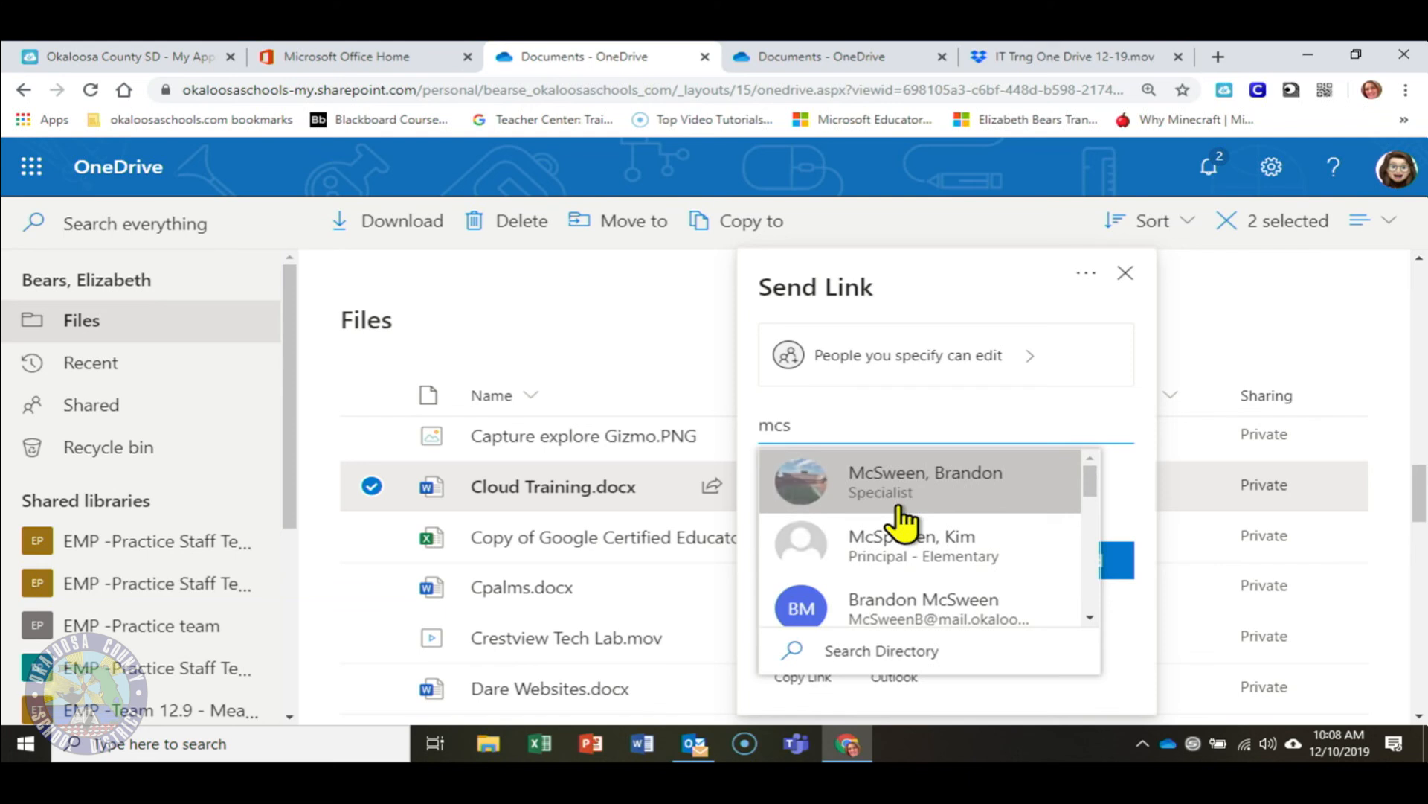
click(898, 497)
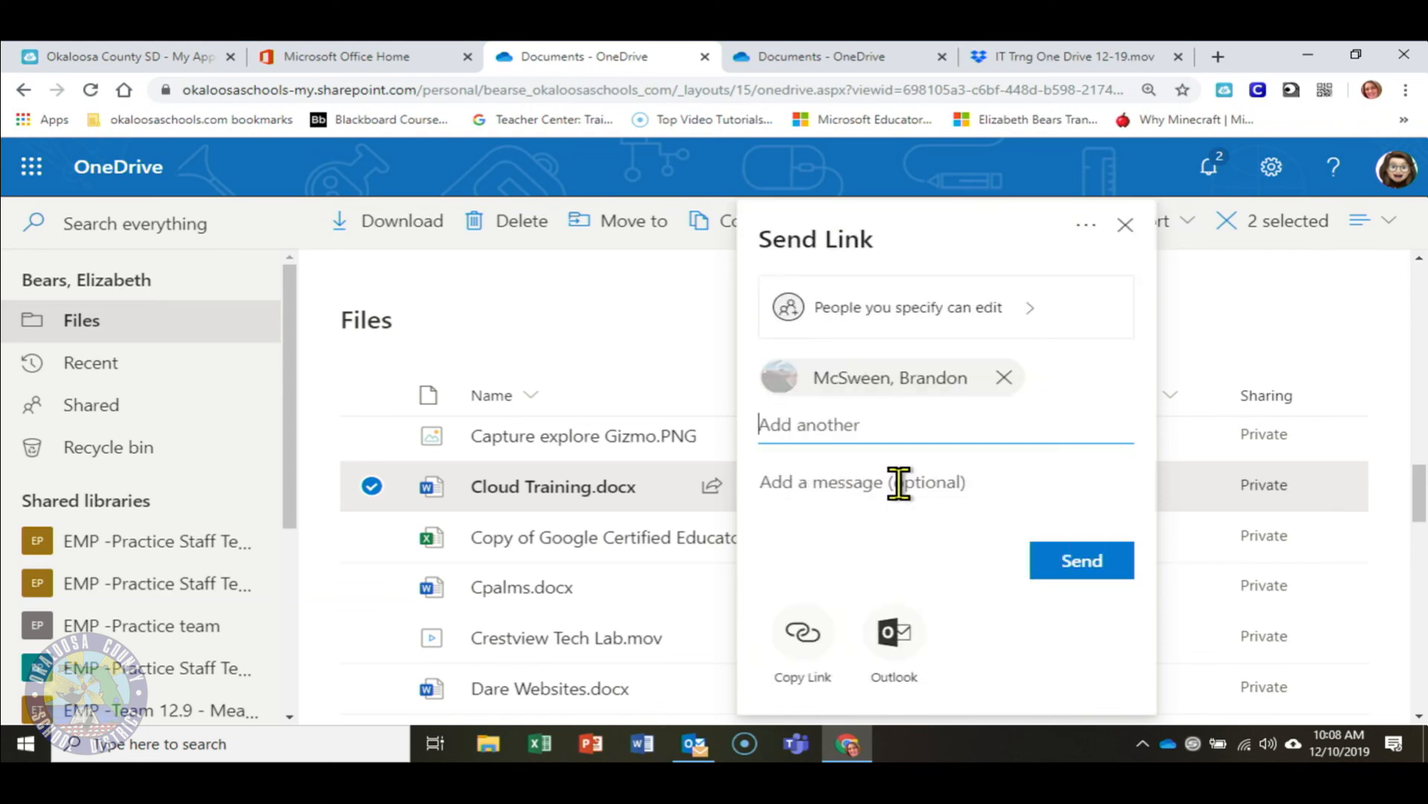
- Share the Cloud Training.docx link through an Outlook email with the subject "Sharing a file with you" and send it
click(895, 633)
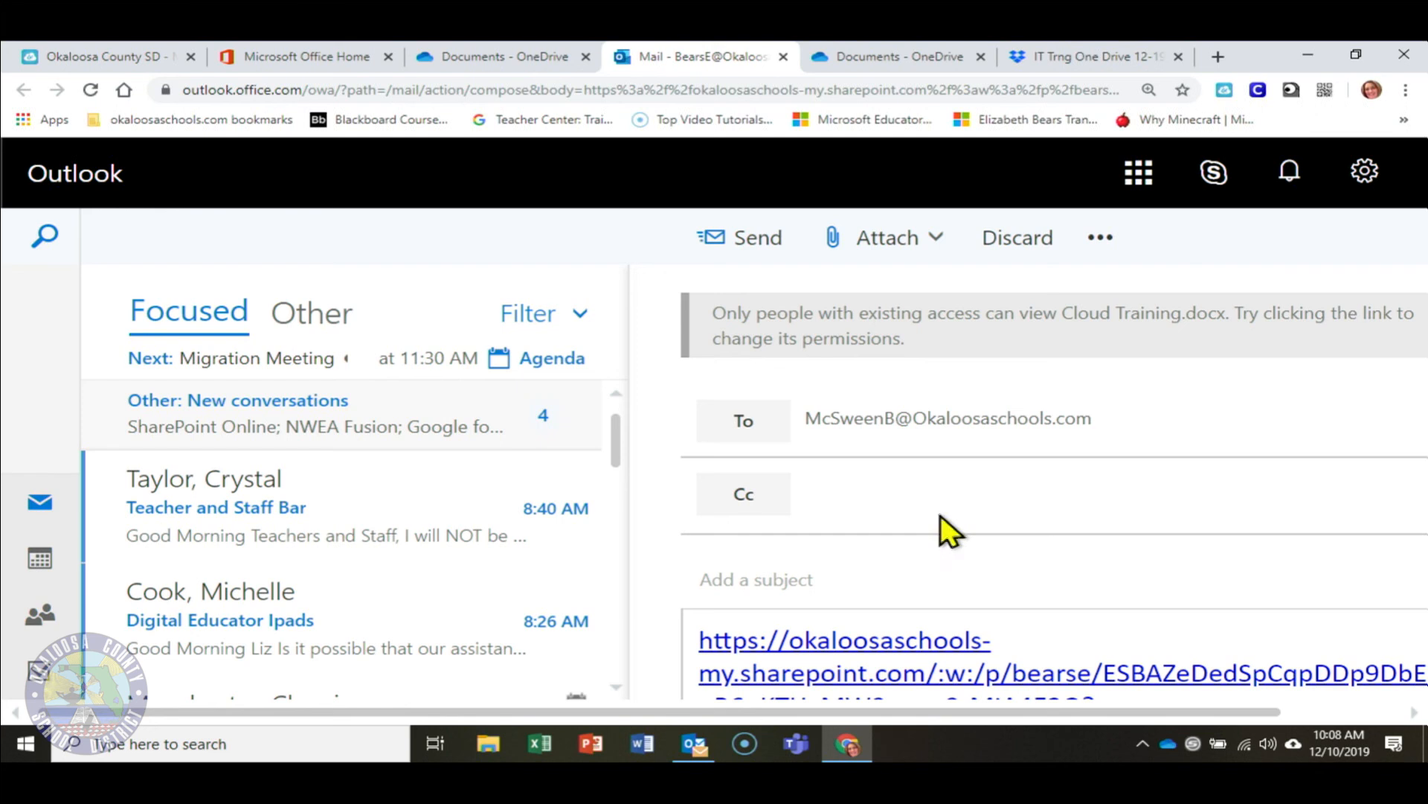
click(817, 467)
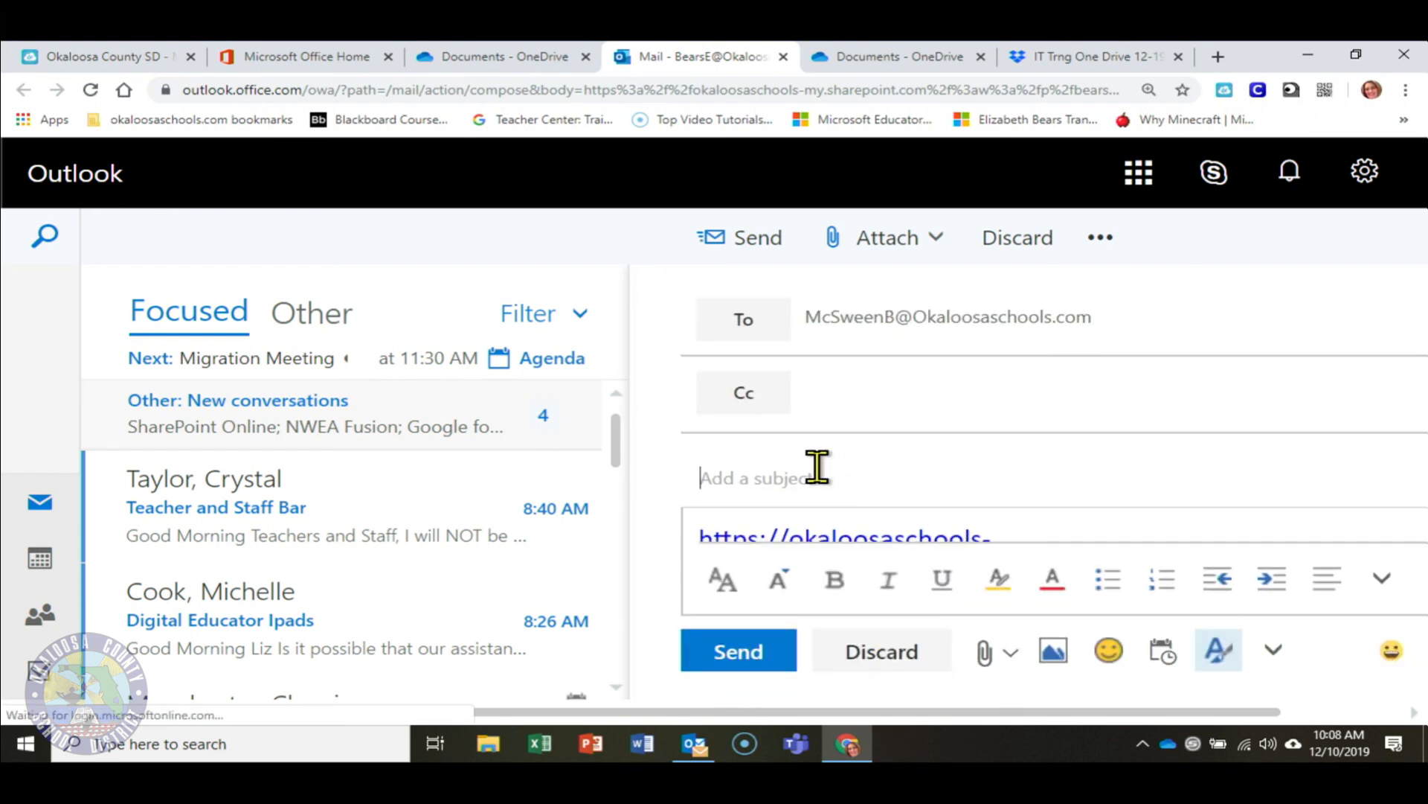
text(Sharin)
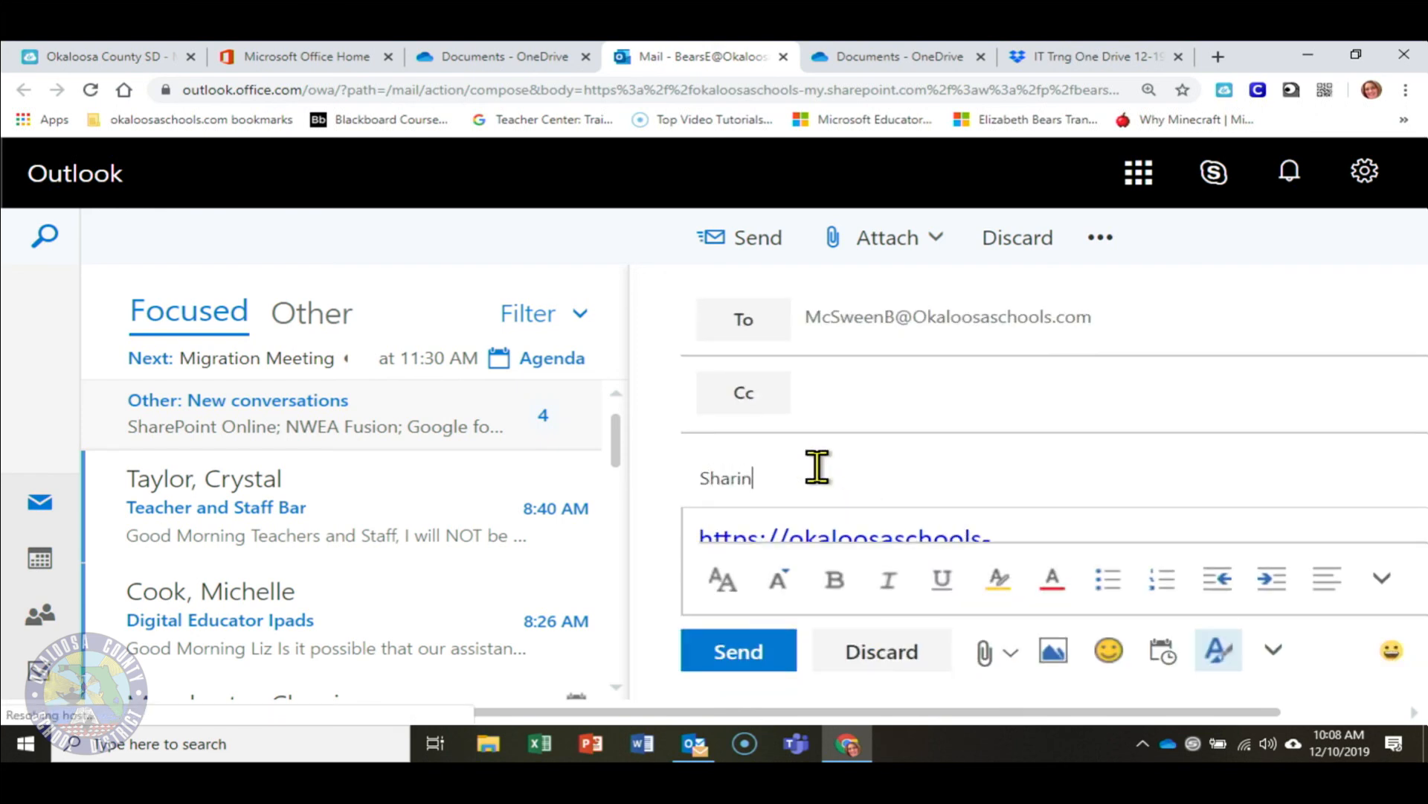
text(g a file with you)
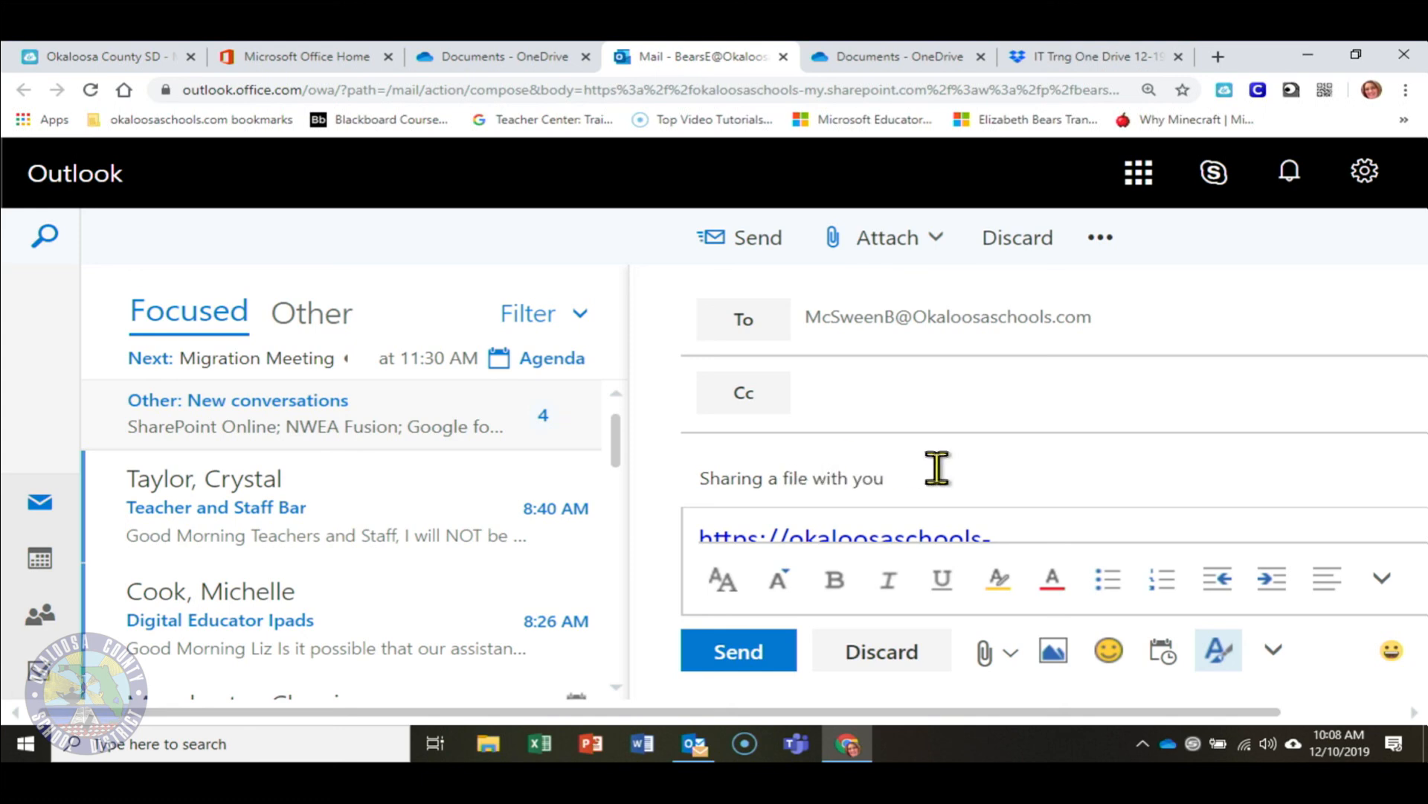
scroll(971, 468, down, 6)
scroll(971, 470, down, 1)
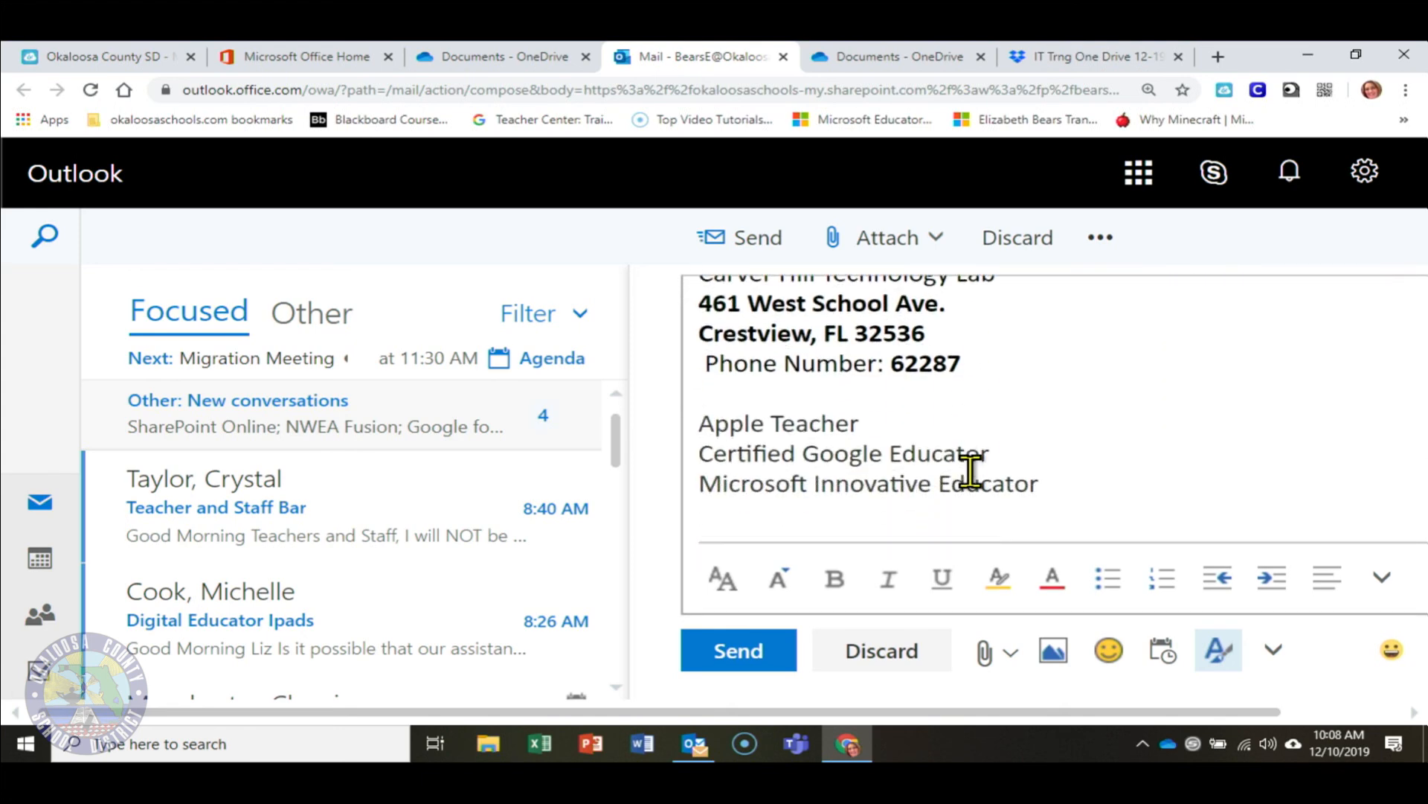
click(743, 651)
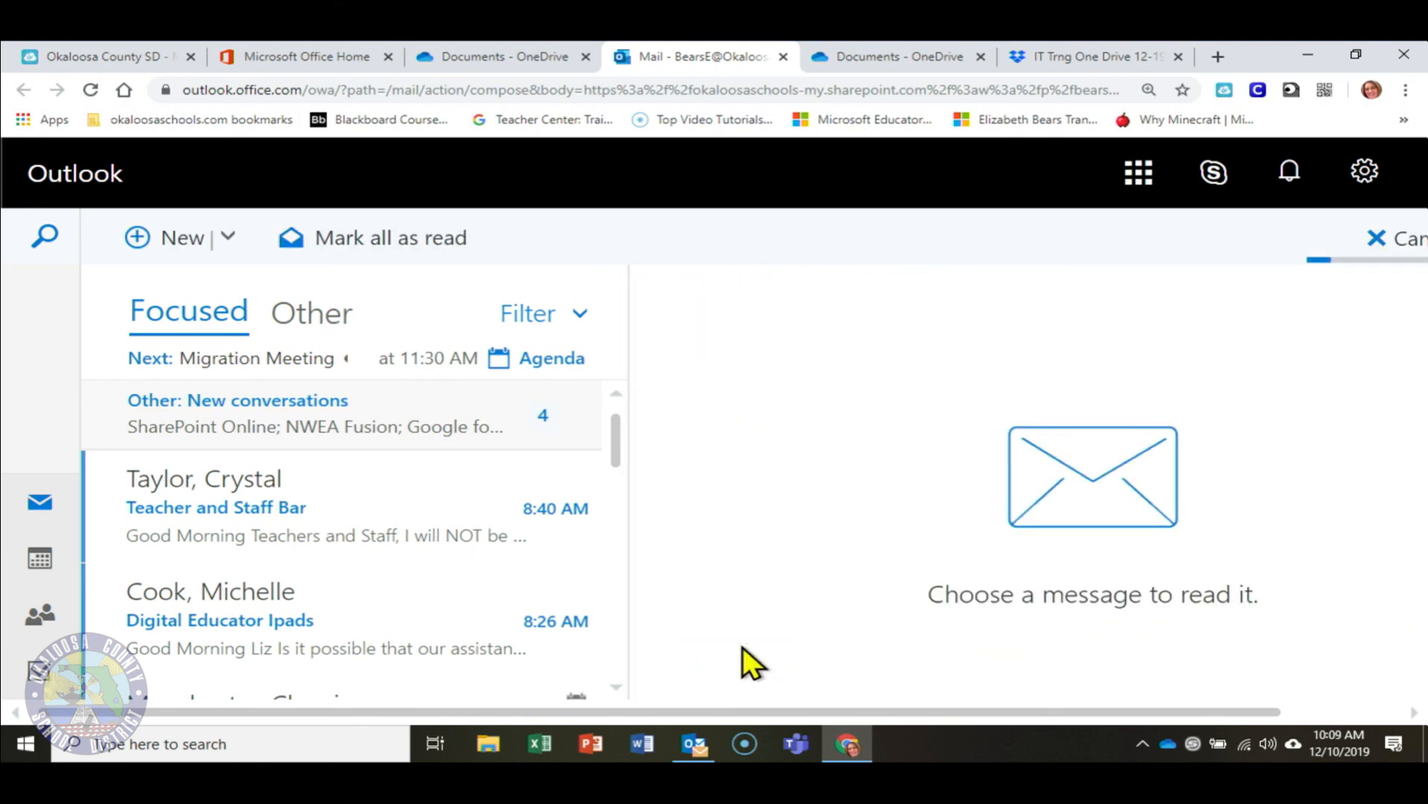